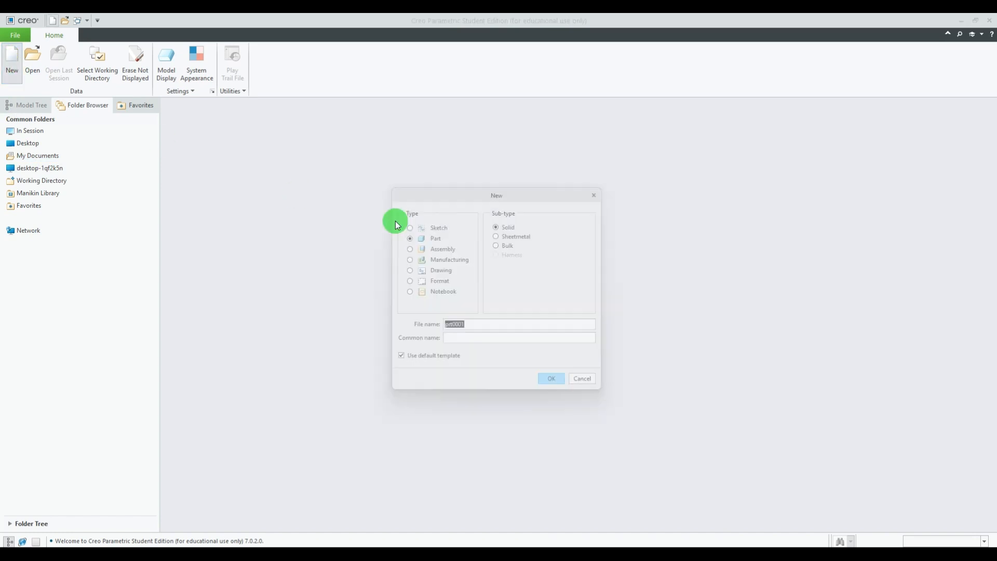
# - Turn off the default template and name the new solid part EX-74
pyautogui.click(420, 360)
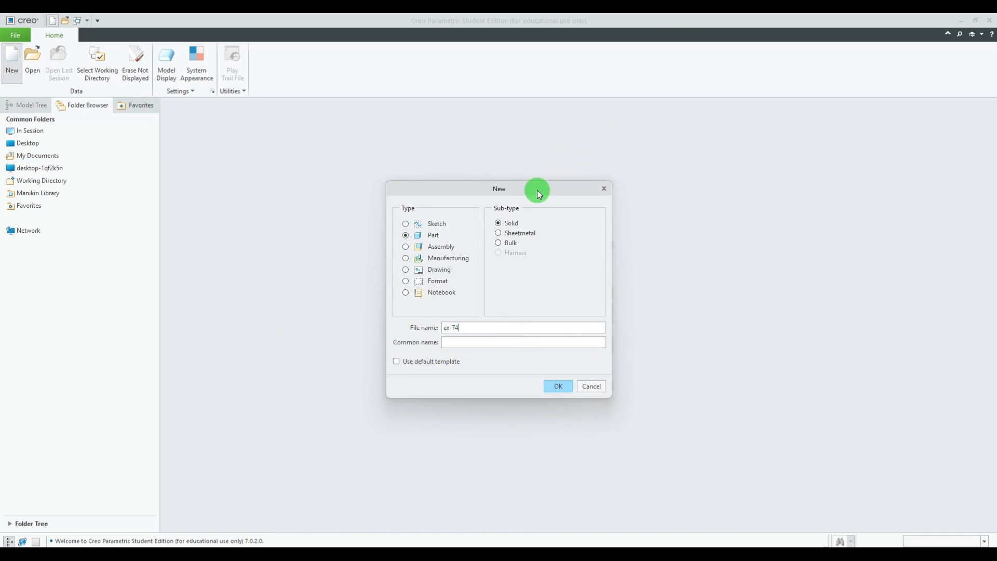
pyautogui.press('BackSpace')
pyautogui.press('BackSpace')
pyautogui.press('BackSpace')
pyautogui.press('BackSpace')
pyautogui.press('BackSpace')
pyautogui.write('EX-74')
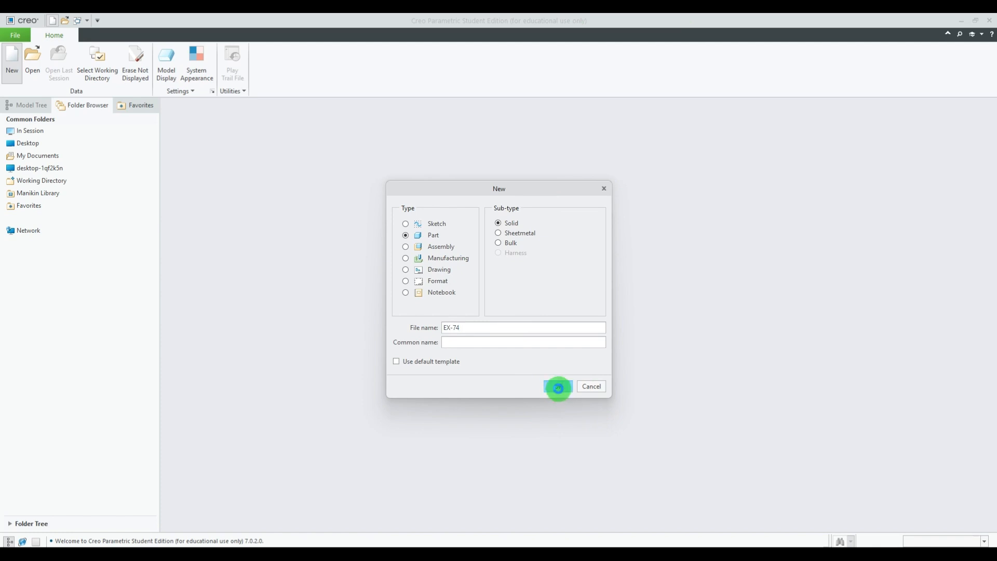
# - Create the part from the mmns_part_solid_abs template
pyautogui.click(559, 387)
pyautogui.scroll(-3, 491, 244)
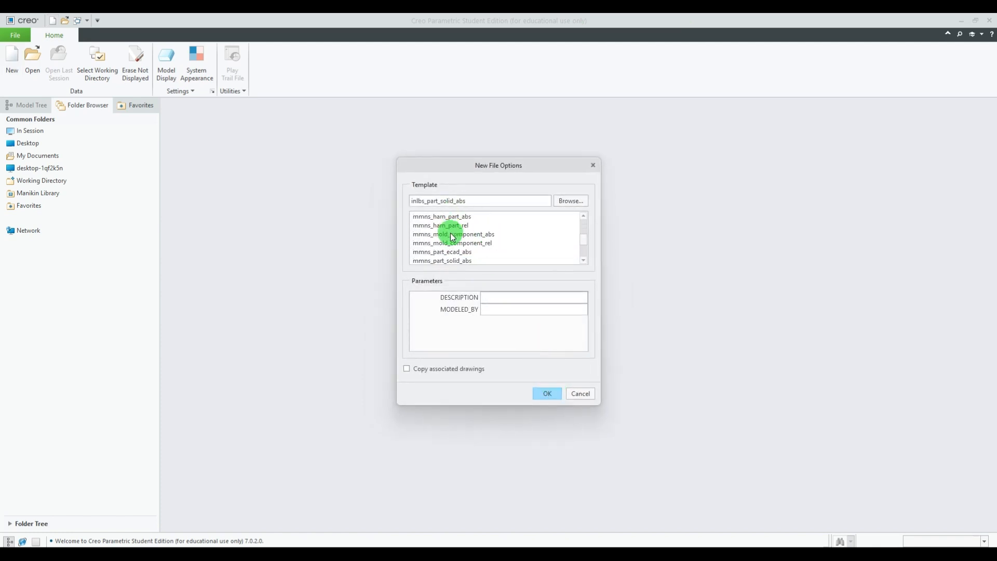
pyautogui.click(457, 253)
pyautogui.click(474, 260)
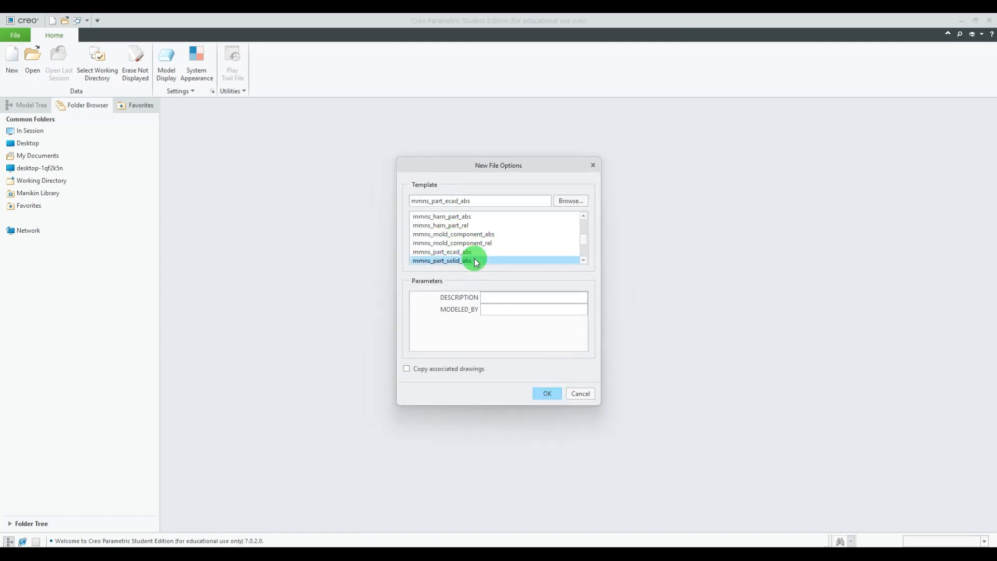
pyautogui.scroll(-1, 520, 238)
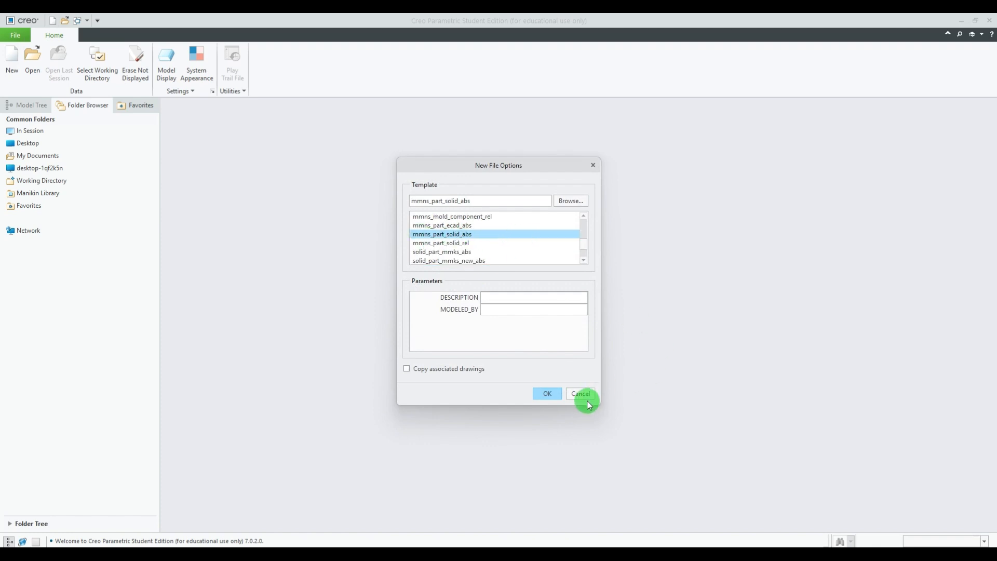
pyautogui.click(550, 394)
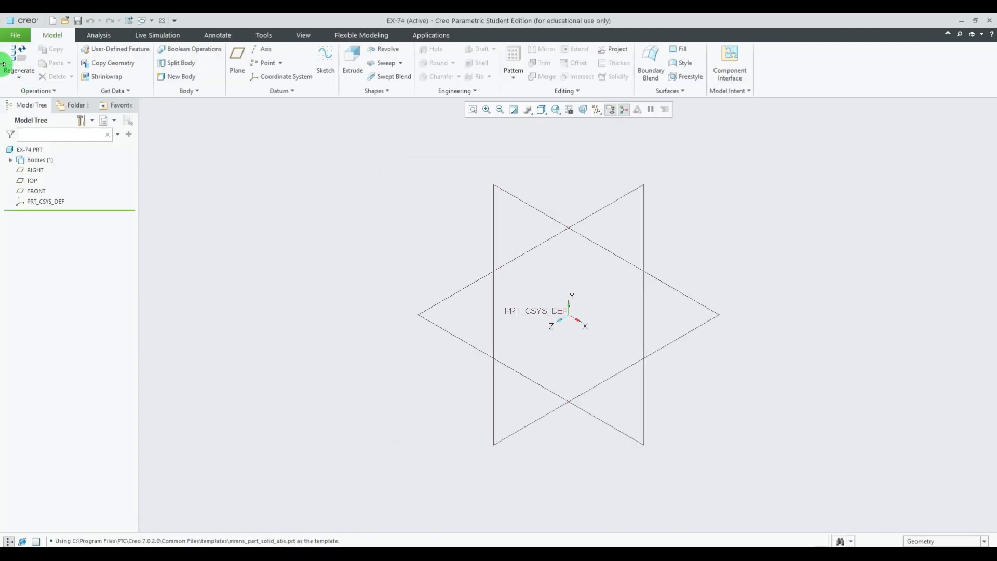
# - Start a sketch on the RIGHT plane and draw a rectangle about 85 mm high from the origin, up and to the right
pyautogui.click(588, 218)
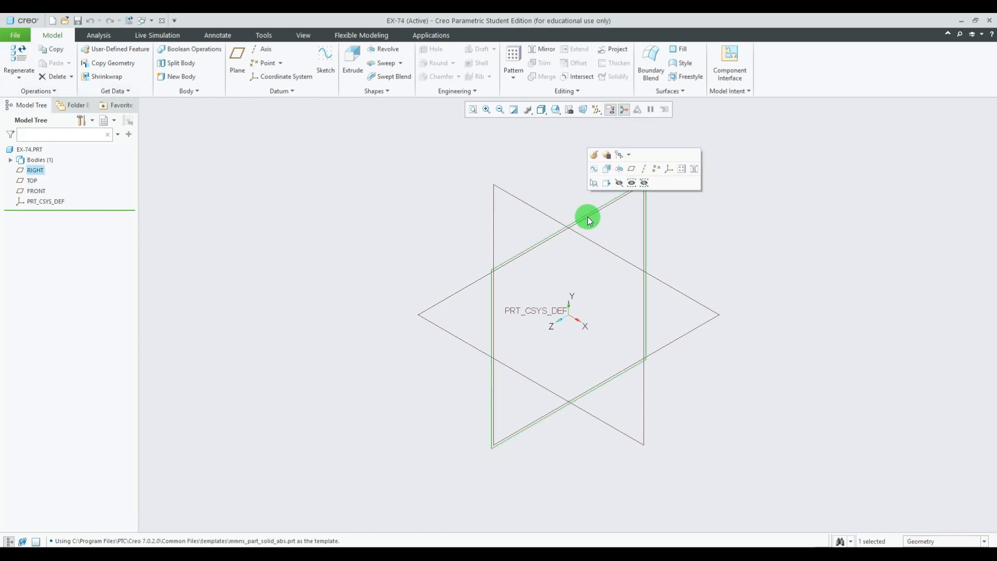
pyautogui.click(594, 171)
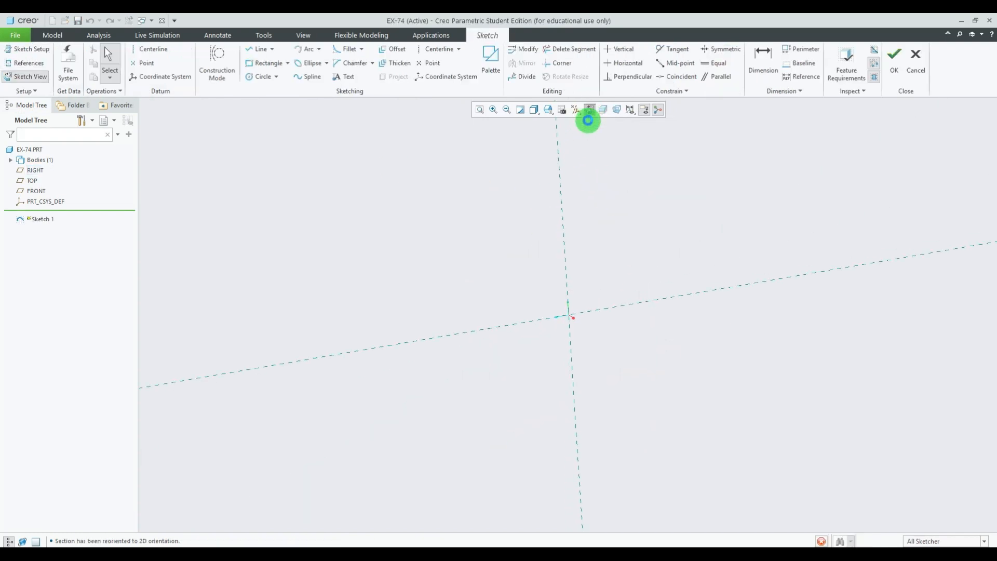
pyautogui.click(269, 63)
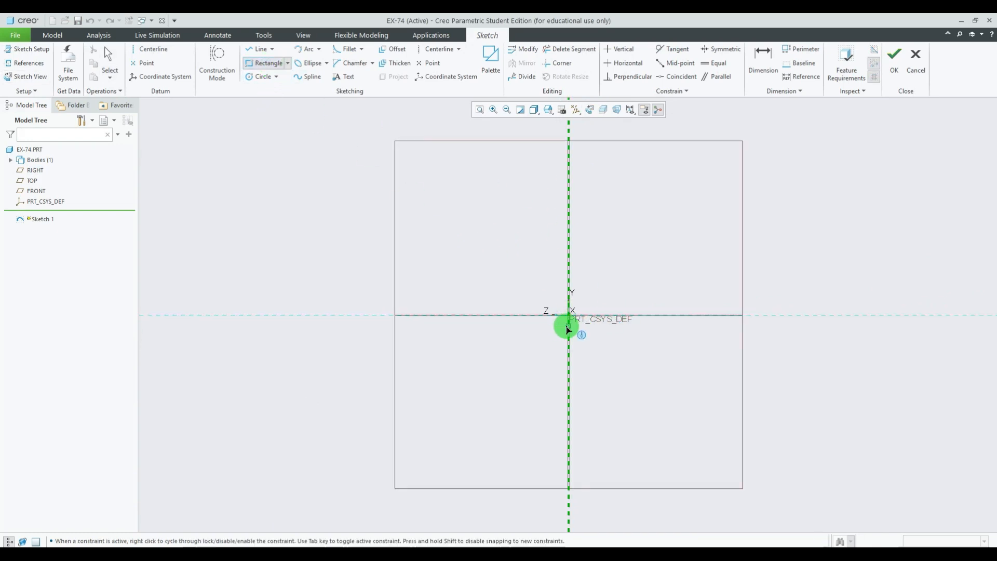
pyautogui.click(570, 317)
pyautogui.click(667, 259)
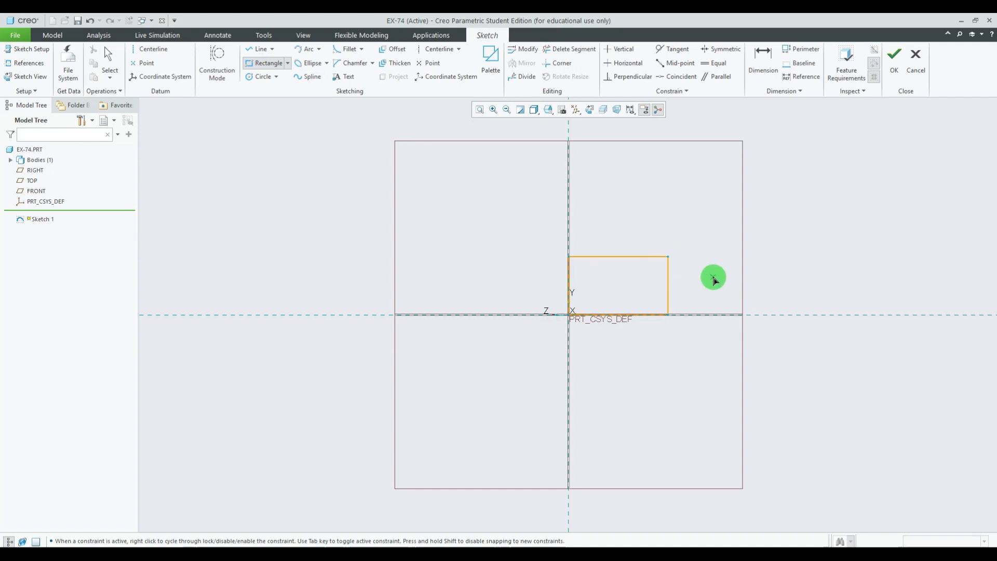
pyautogui.middleClick(712, 276)
# - Set the rectangle's width to 80 mm and its height to 40 mm, placing both dimensions clear of the outline
pyautogui.scroll(-2, 714, 277)
pyautogui.moveTo(543, 329); pyautogui.dragTo(556, 362)
pyautogui.doubleClick(560, 364)
pyautogui.write('80')
pyautogui.press('Return')
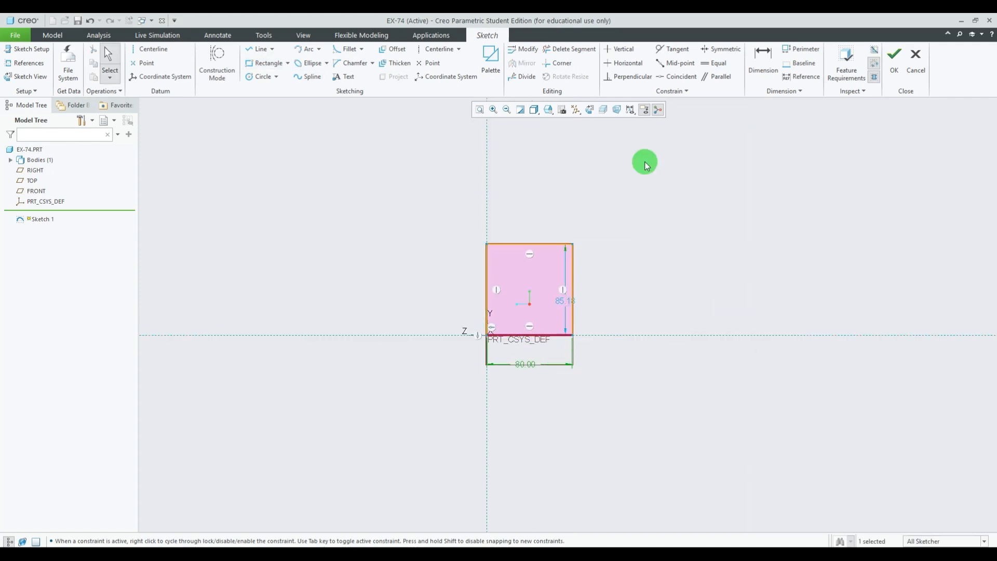
pyautogui.moveTo(561, 306); pyautogui.dragTo(606, 302)
pyautogui.doubleClick(609, 306)
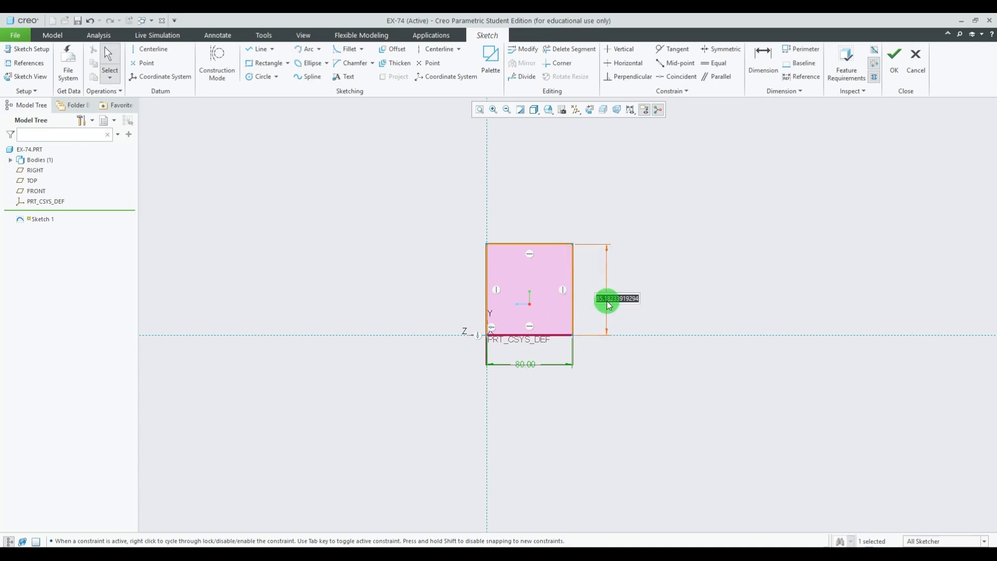
pyautogui.write('40')
pyautogui.press('Return')
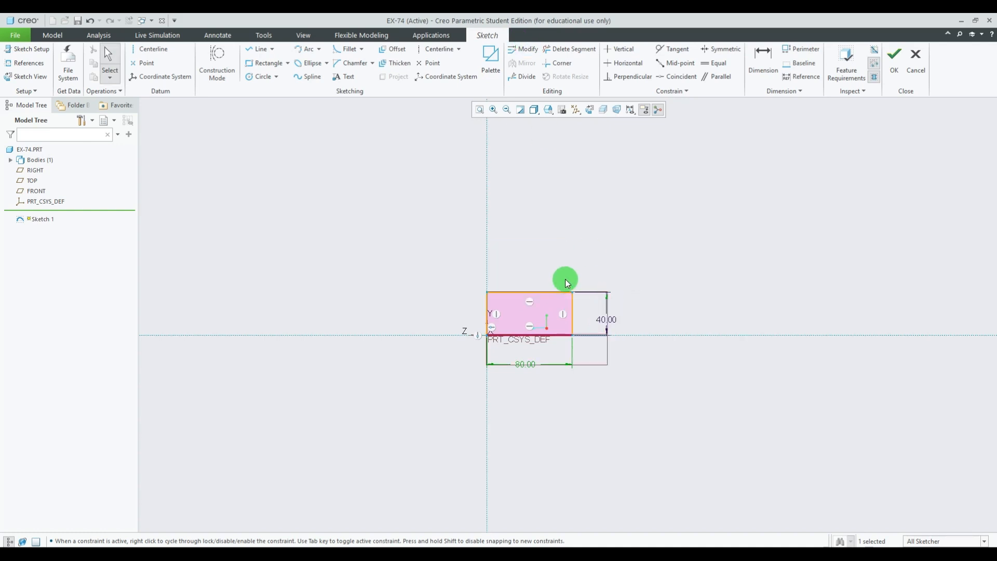
pyautogui.moveTo(681, 311); pyautogui.dragTo(636, 312)
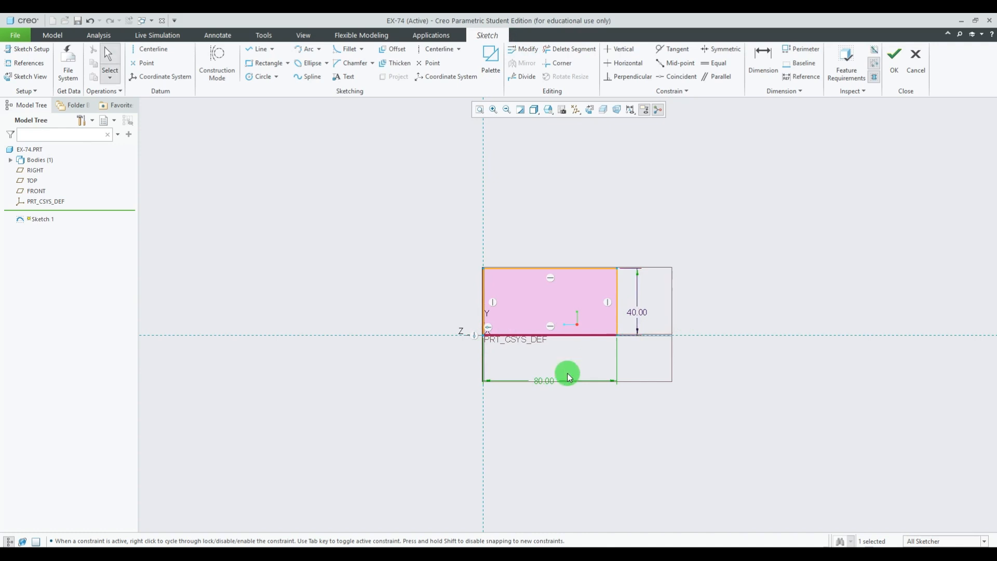
pyautogui.moveTo(545, 383); pyautogui.dragTo(545, 352)
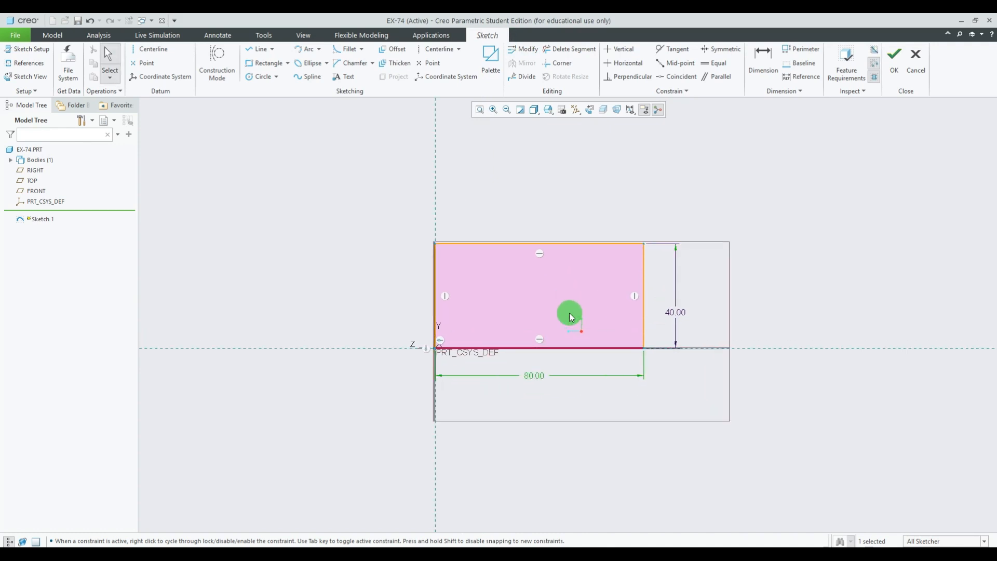
# - Consult reference drawing 74.jpg and sketch a notch about 17 mm wide and 8 mm high in the rectangle's lower-left corner with lines
pyautogui.click(684, 557)
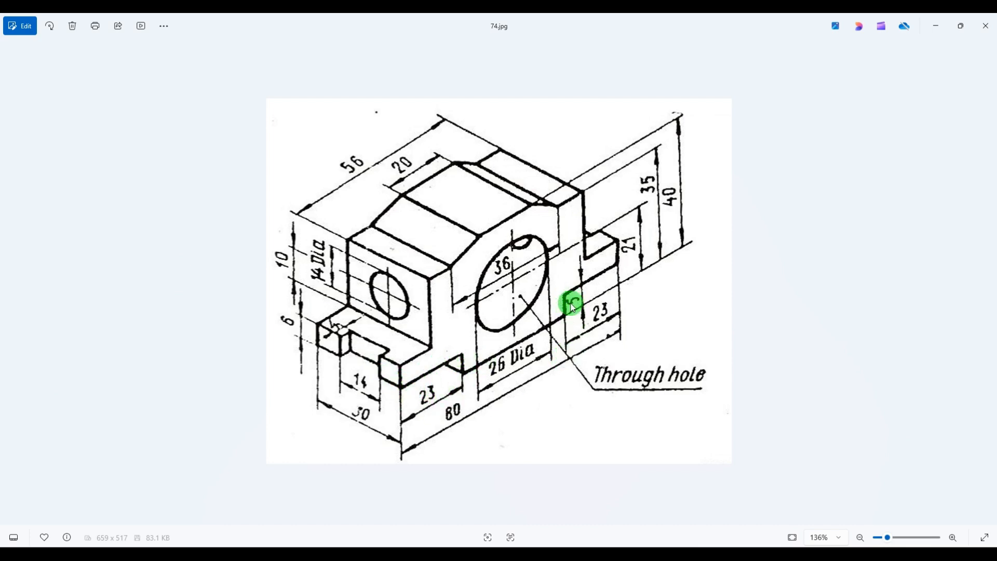
pyautogui.click(691, 556)
pyautogui.click(262, 49)
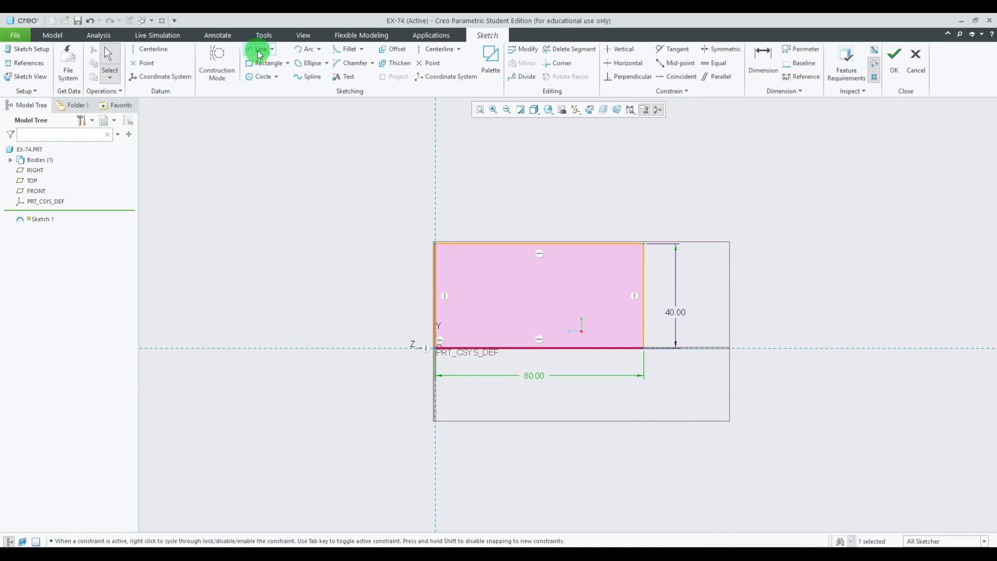
pyautogui.click(480, 348)
pyautogui.click(478, 329)
pyautogui.click(435, 328)
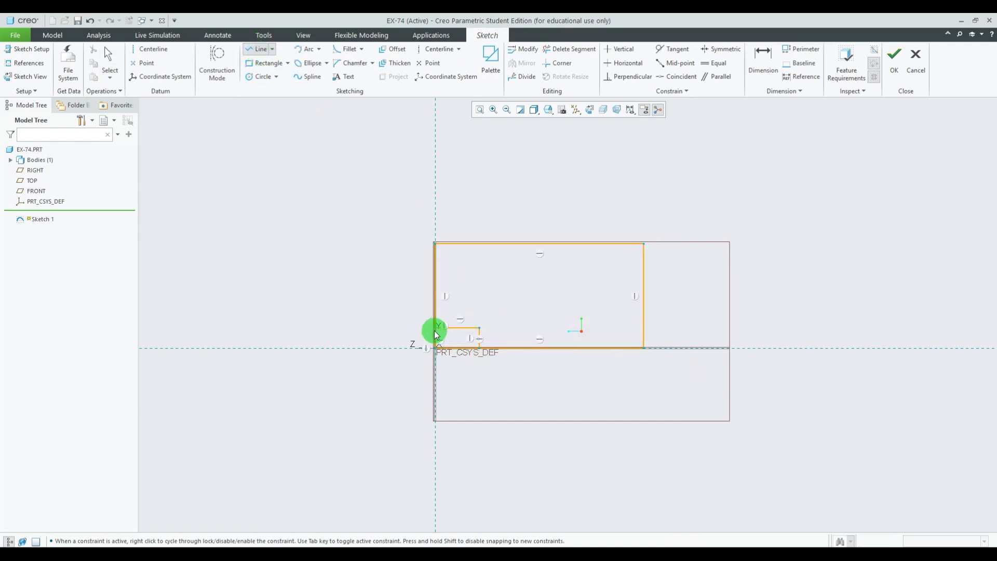
pyautogui.scroll(-3, 509, 303)
pyautogui.scroll(2, 490, 294)
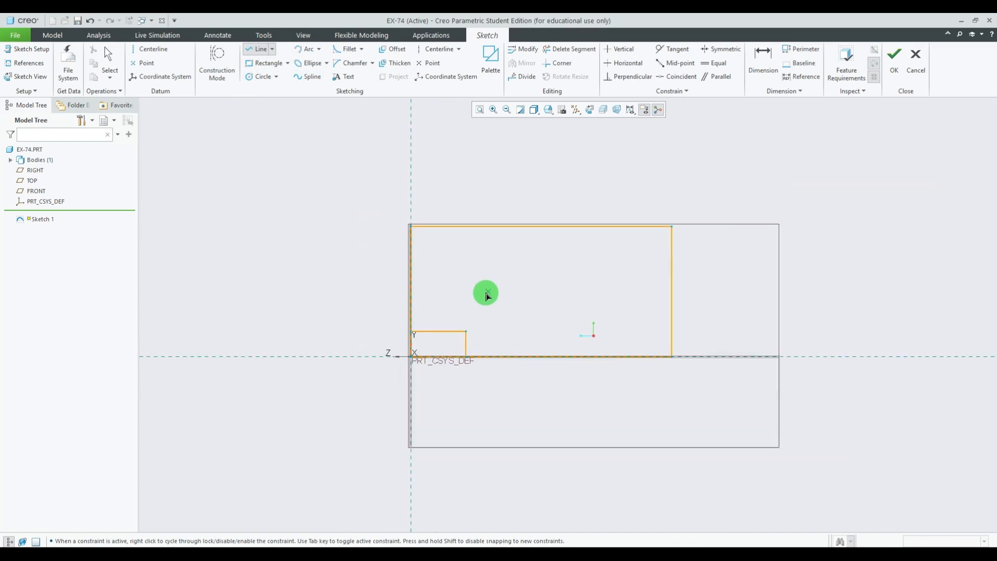
# - Sketch stepped lines from the rectangle's left edge, about 17 mm across, 11 mm up and 8 mm across, ending with a slant to the top edge
pyautogui.click(411, 278)
pyautogui.click(466, 278)
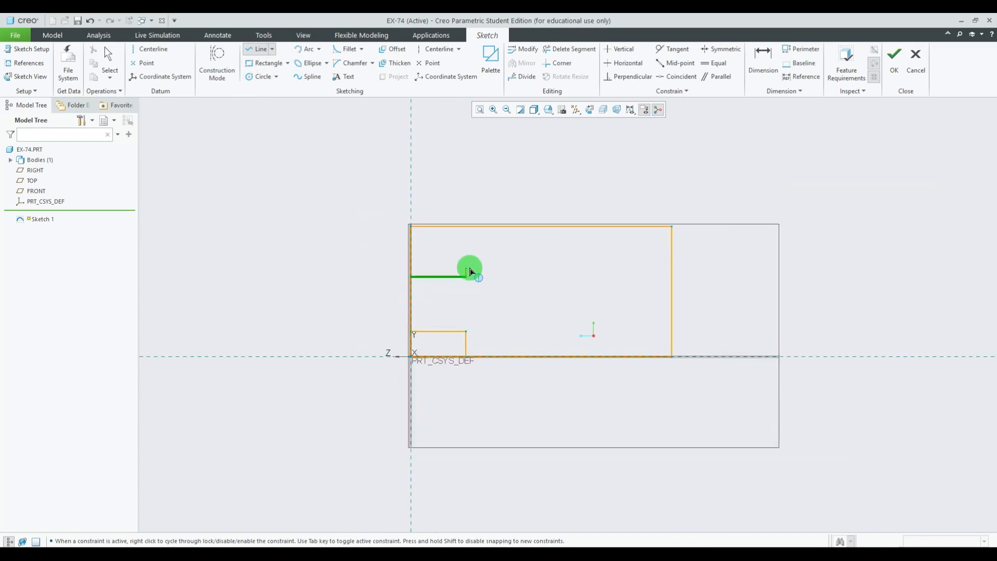
pyautogui.click(466, 240)
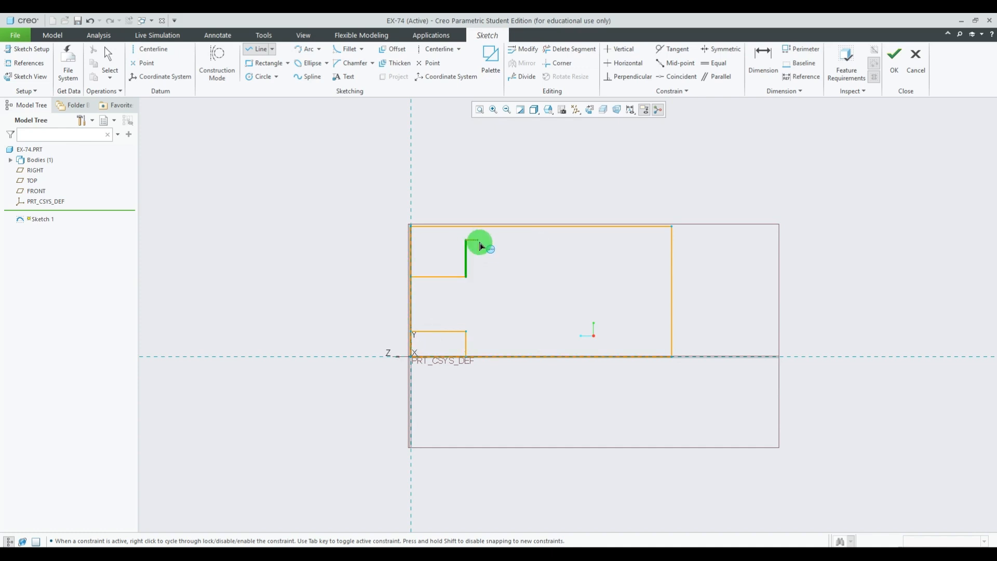
pyautogui.click(491, 240)
pyautogui.click(509, 228)
pyautogui.middleClick(510, 227)
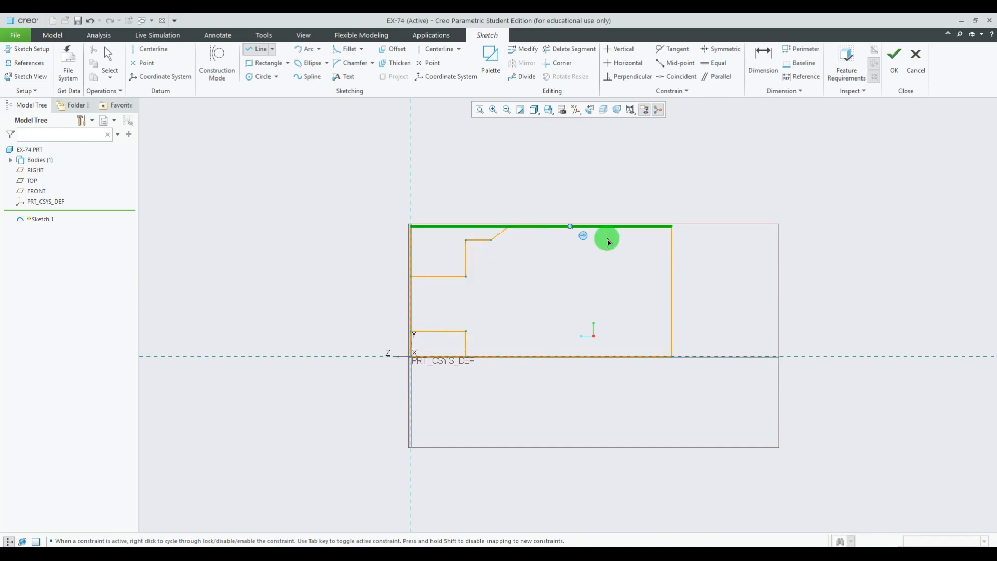
pyautogui.middleClick(739, 230)
# - Delete the equal-length constraints that tie the lower notch's lines to the upper stepped lines
pyautogui.scroll(3, 560, 202)
pyautogui.scroll(-3, 546, 258)
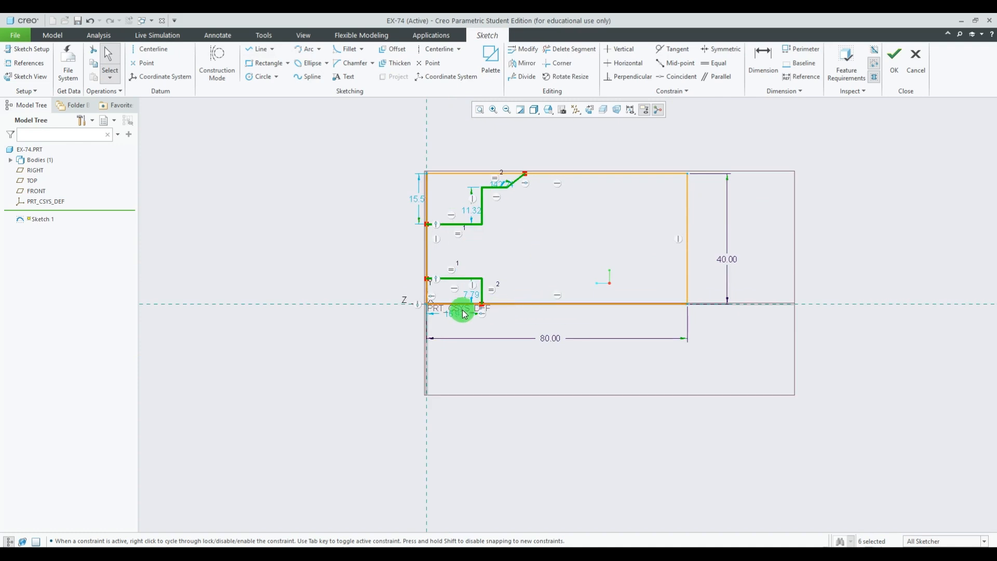
pyautogui.scroll(-2, 465, 310)
pyautogui.click(500, 287)
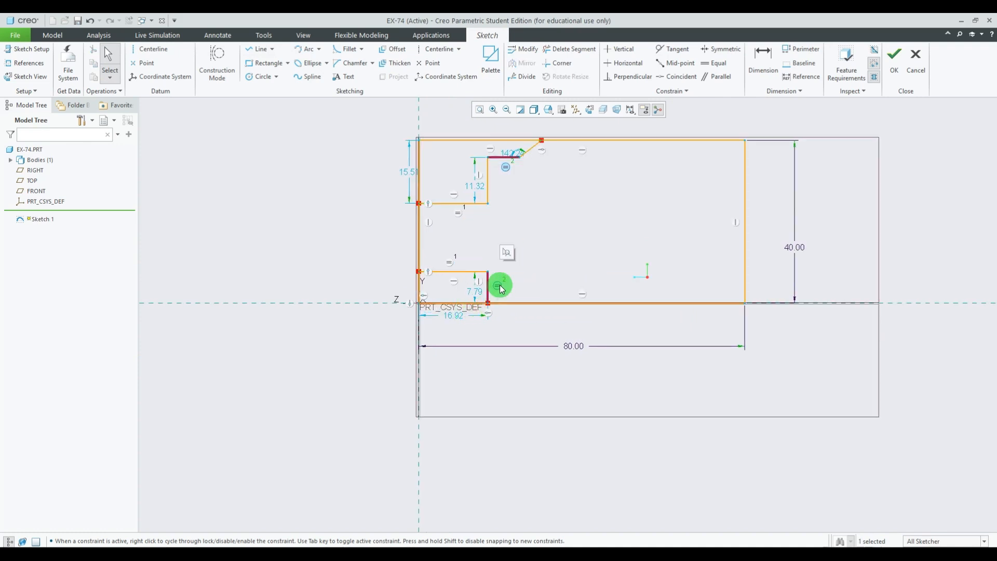
pyautogui.press('Delete')
pyautogui.scroll(-1, 472, 252)
pyautogui.scroll(2, 469, 283)
pyautogui.scroll(-1, 473, 215)
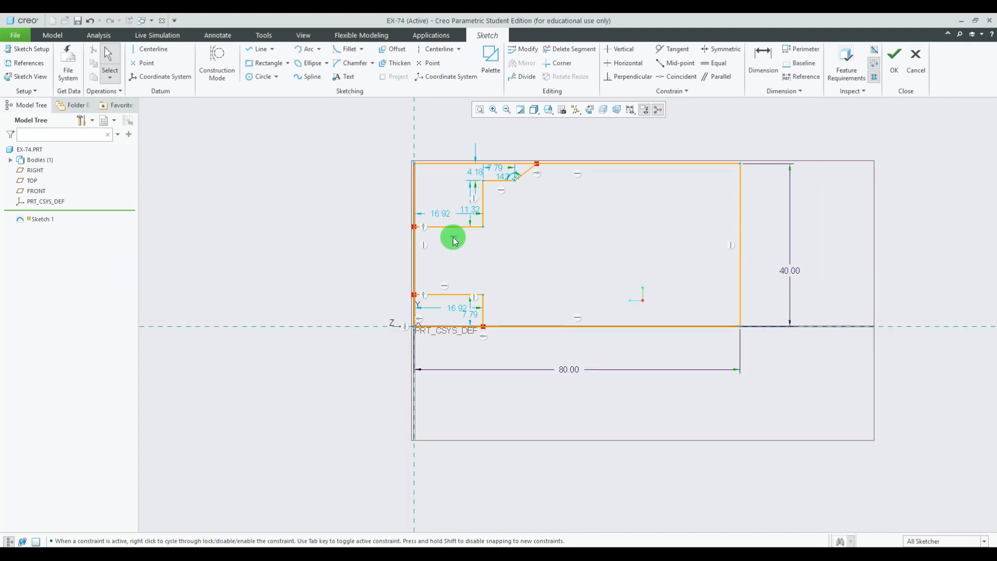
# - Set the lower notch's width to 23 mm and its height to 5 mm
pyautogui.scroll(1, 475, 241)
pyautogui.scroll(-3, 510, 247)
pyautogui.scroll(2, 518, 284)
pyautogui.scroll(1, 516, 279)
pyautogui.scroll(-1, 559, 256)
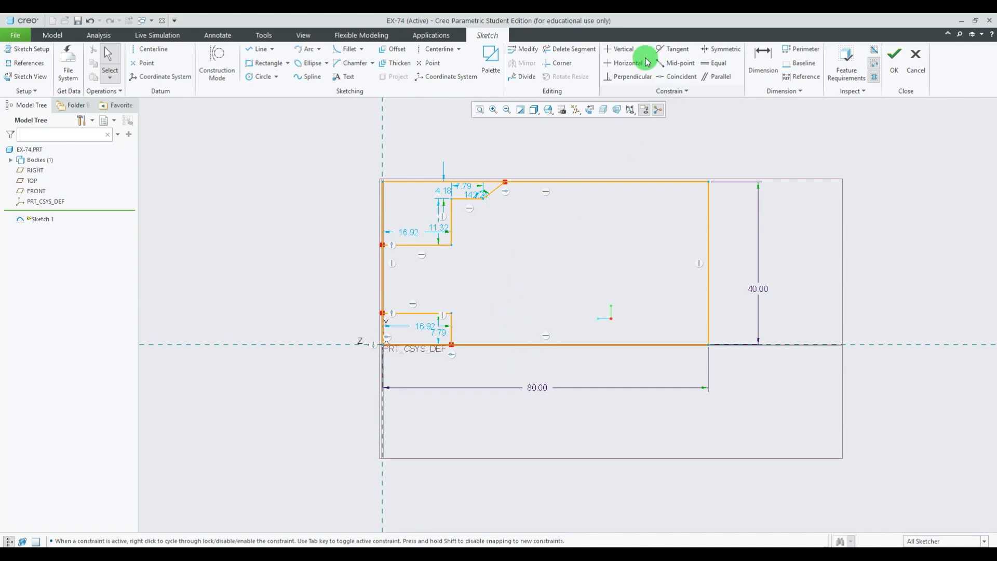
pyautogui.scroll(-2, 473, 320)
pyautogui.moveTo(397, 332); pyautogui.dragTo(401, 373)
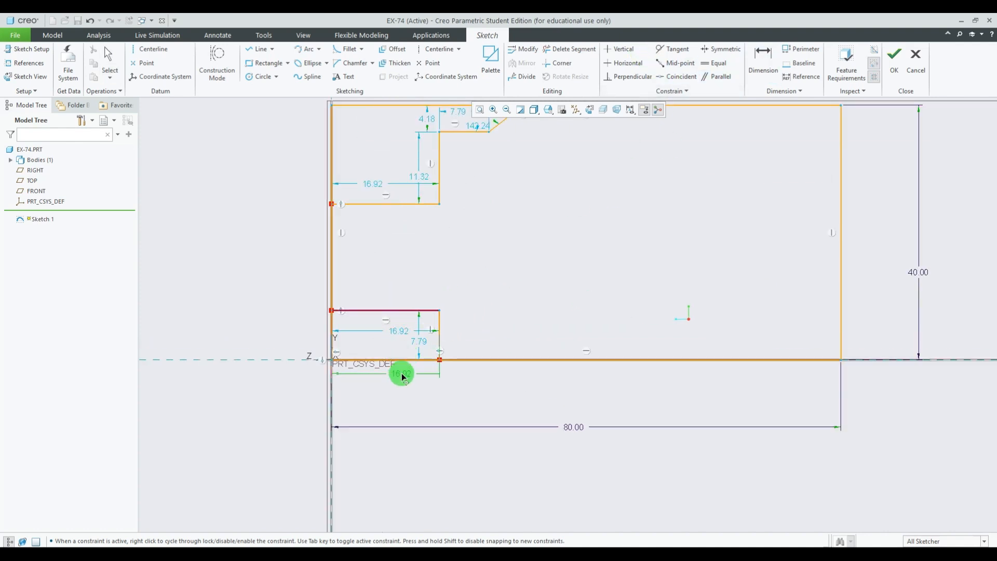
pyautogui.doubleClick(400, 374)
pyautogui.write('23')
pyautogui.press('Return')
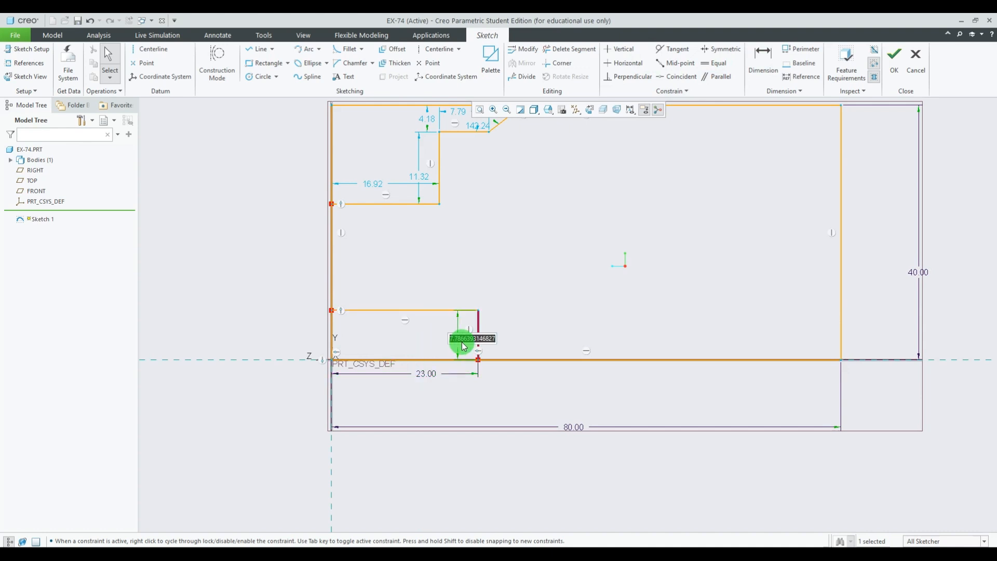
pyautogui.write('5')
pyautogui.press('Return')
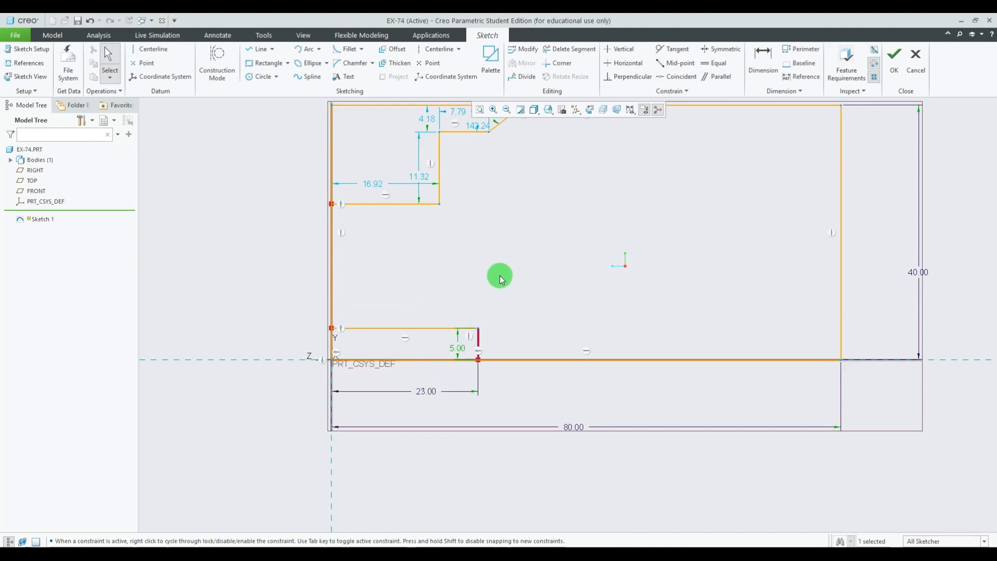
# - Consult the reference drawing and dimension the gap between the lower notch's top line and the upper step's lowest horizontal line as 6 mm
pyautogui.scroll(1, 544, 283)
pyautogui.click(535, 553)
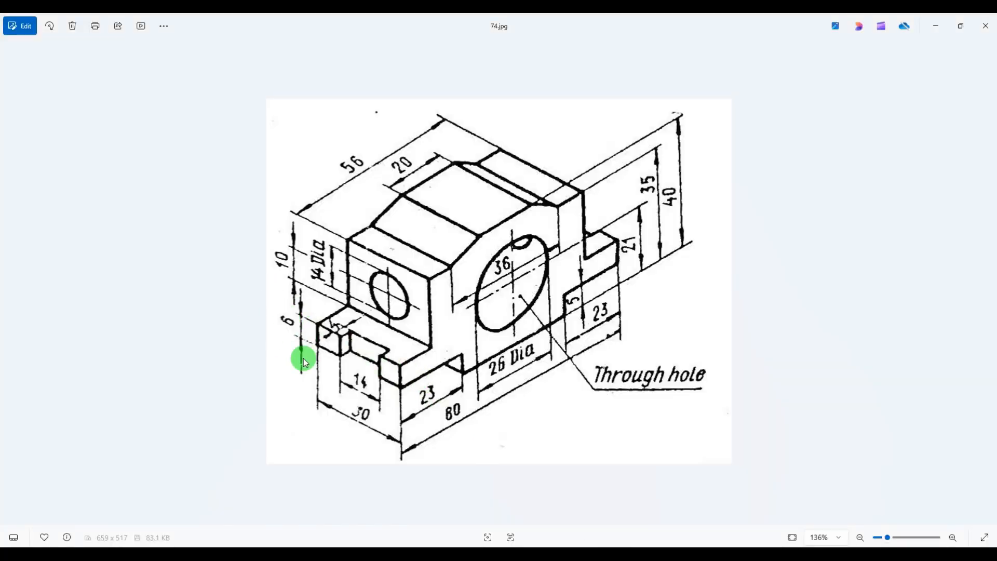
pyautogui.click(697, 554)
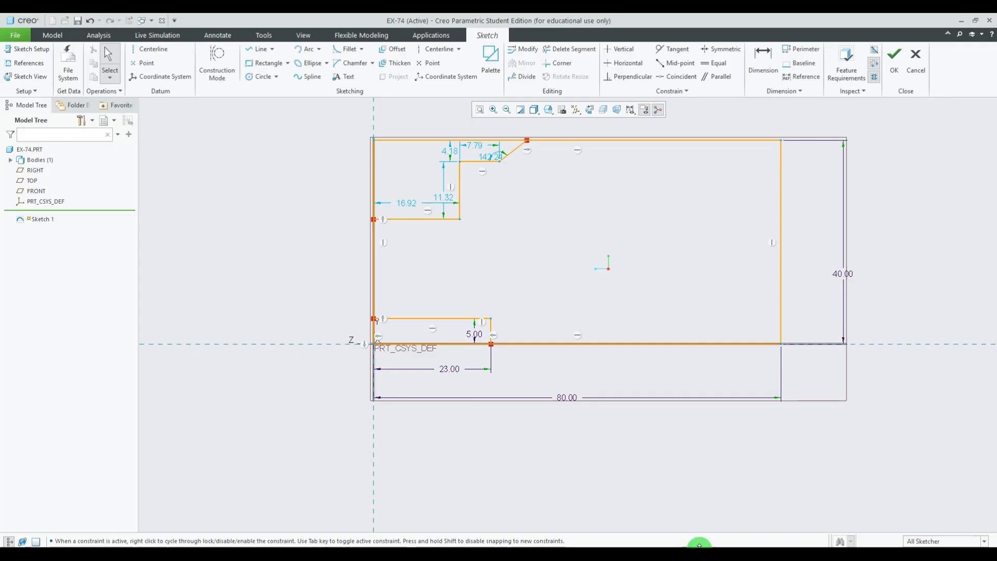
pyautogui.click(764, 69)
pyautogui.click(413, 318)
pyautogui.click(407, 220)
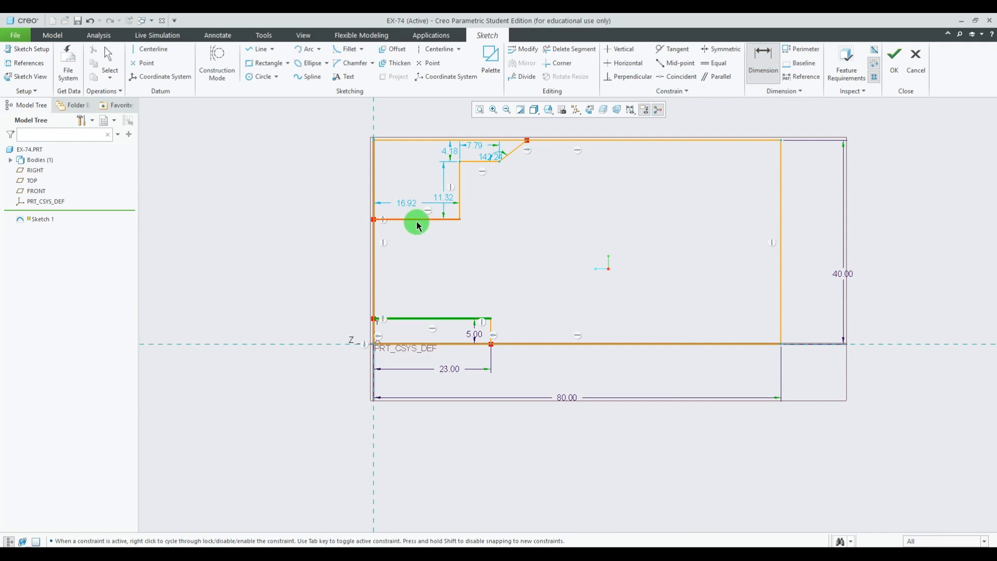
pyautogui.middleClick(318, 283)
pyautogui.write('6')
pyautogui.press('Return')
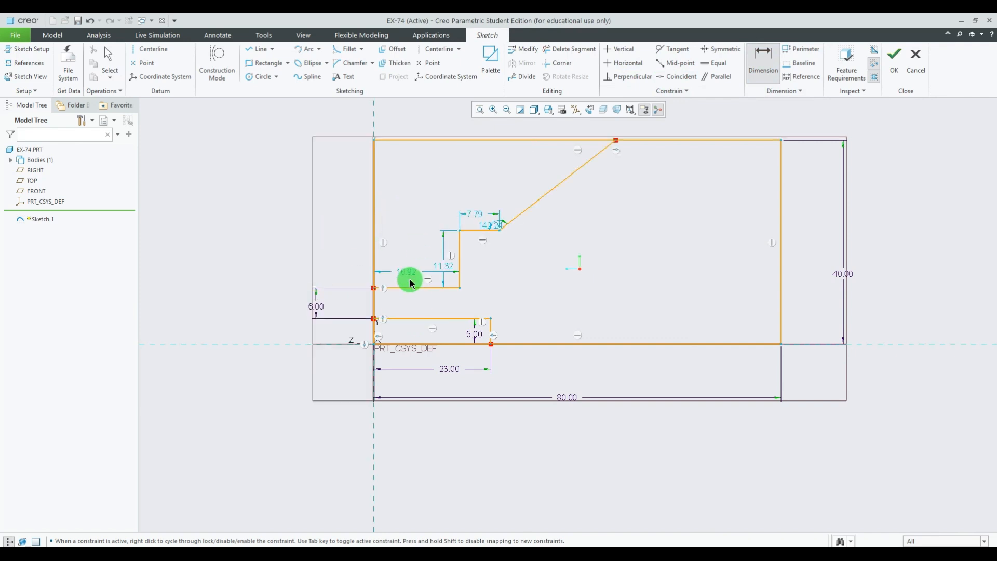
# - Move the upper endpoint of the slanted line leftward along the rectangle's top edge to steepen the slant
pyautogui.scroll(3, 474, 251)
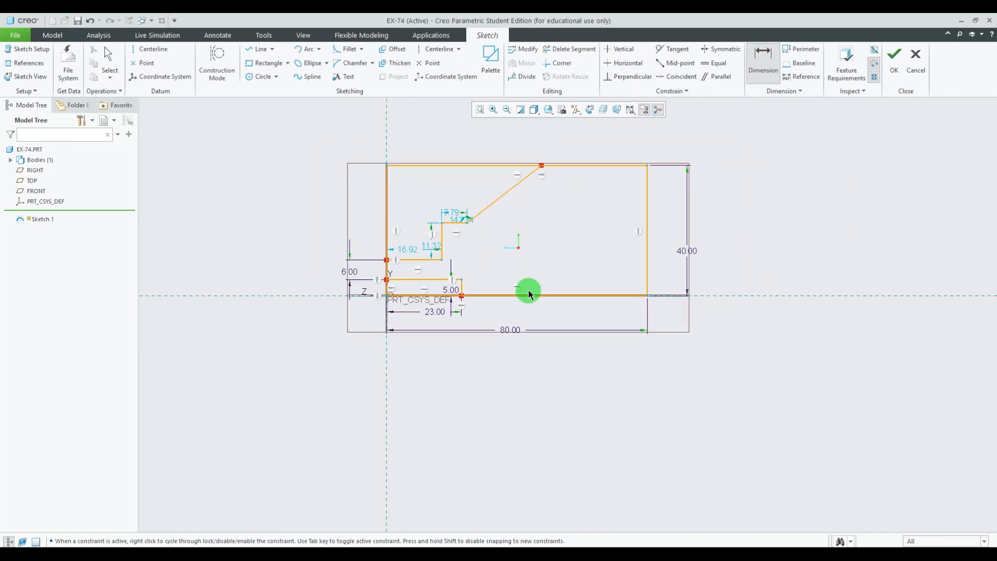
pyautogui.scroll(-1, 526, 299)
pyautogui.middleClick(541, 148)
pyautogui.moveTo(541, 139); pyautogui.dragTo(486, 139)
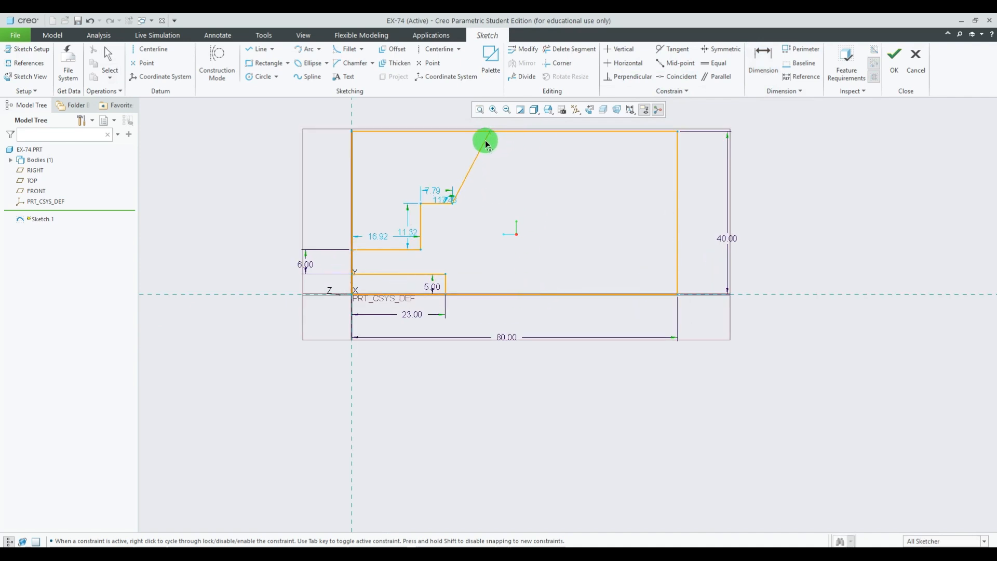
# - Draw a vertical construction line from the midpoint of the rectangle's bottom edge up to its top edge
pyautogui.click(262, 49)
pyautogui.click(218, 57)
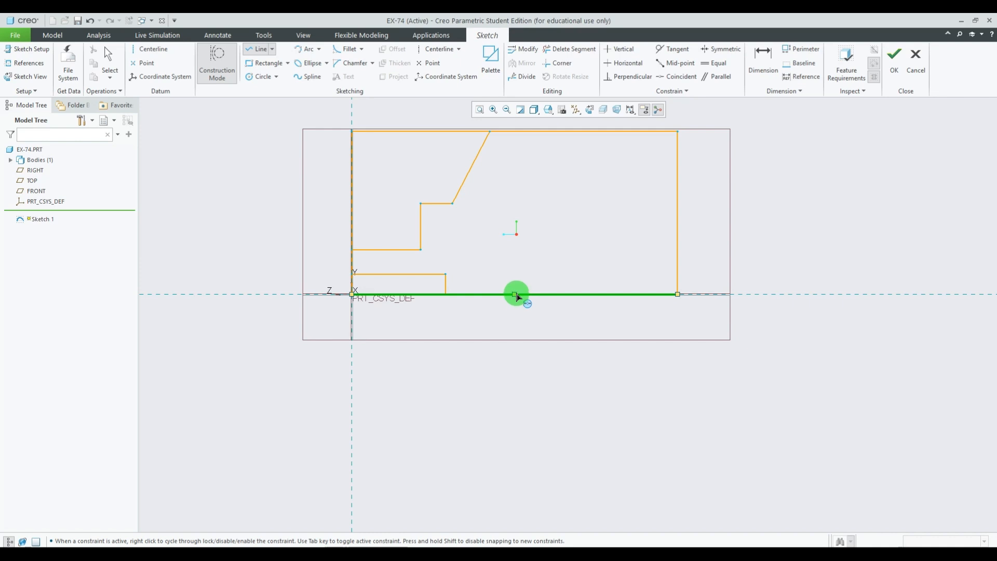
pyautogui.click(514, 294)
pyautogui.click(515, 132)
pyautogui.middleClick(788, 184)
pyautogui.middleClick(788, 184)
# - Consult the reference drawing and dimension the height of the step's upper horizontal line above the base as 35 mm
pyautogui.scroll(1, 547, 249)
pyautogui.scroll(-2, 426, 196)
pyautogui.scroll(2, 551, 158)
pyautogui.scroll(-2, 536, 201)
pyautogui.scroll(2, 583, 263)
pyautogui.scroll(-2, 525, 220)
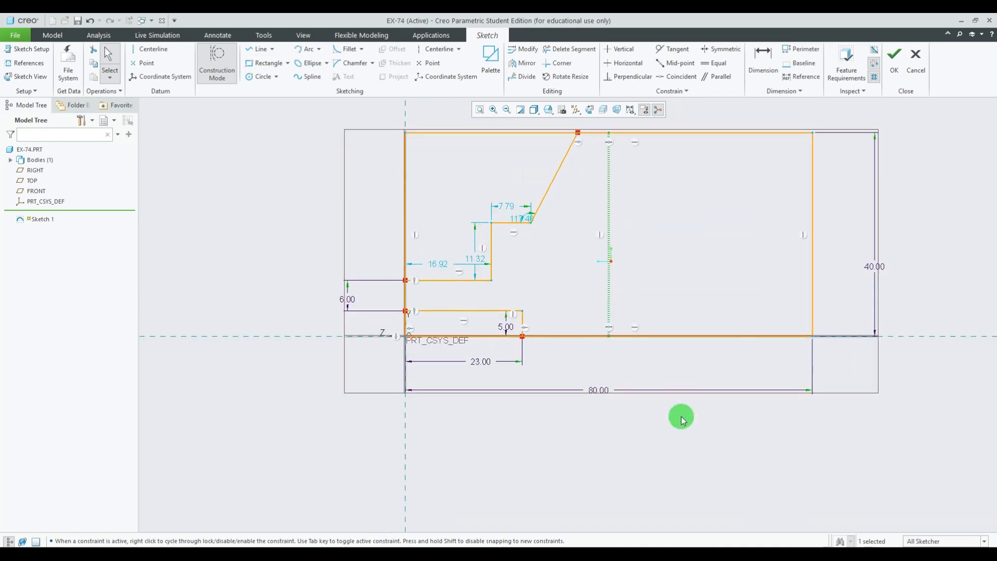
pyautogui.click(586, 471)
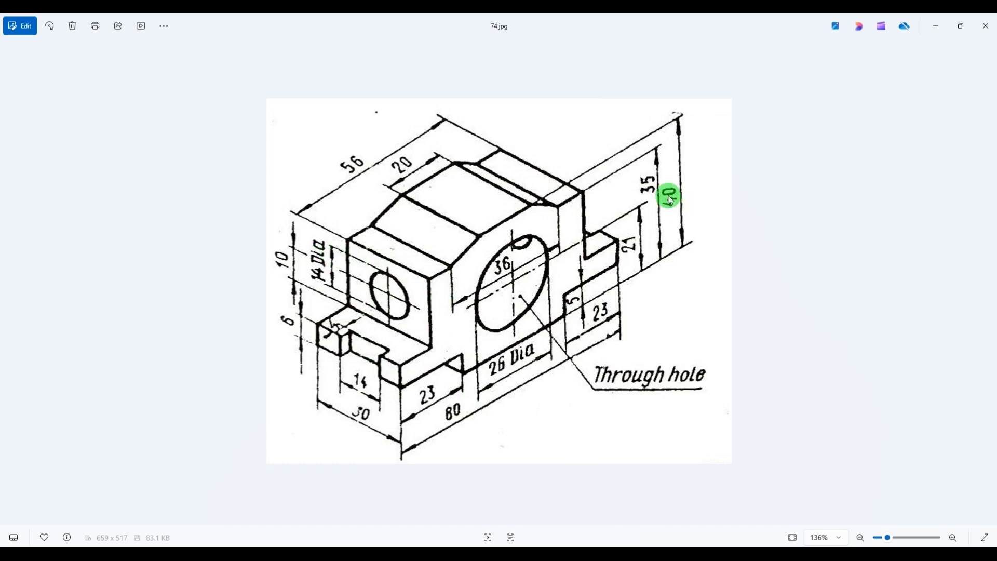
pyautogui.click(702, 555)
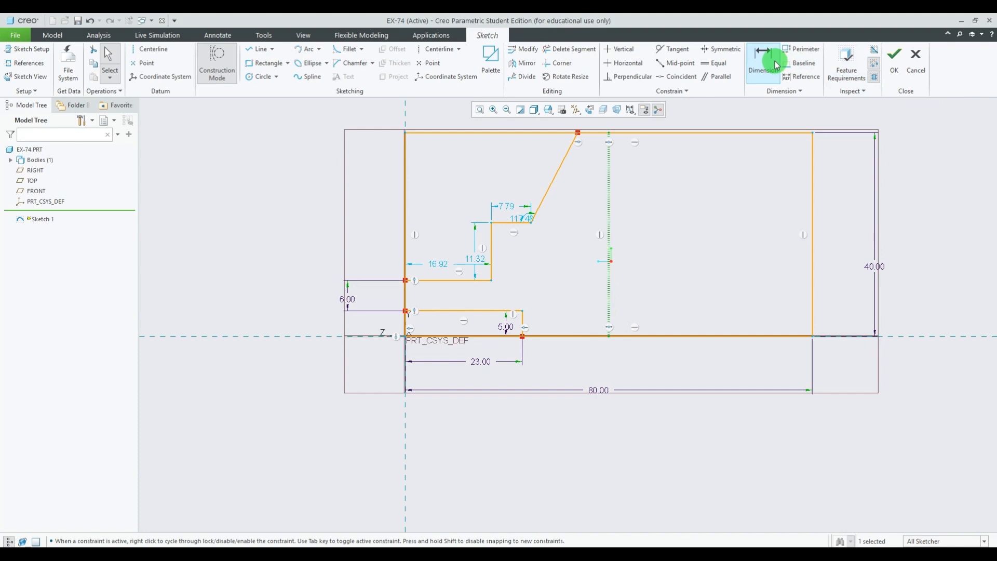
pyautogui.click(777, 65)
pyautogui.click(510, 224)
pyautogui.middleClick(284, 267)
pyautogui.write('3')
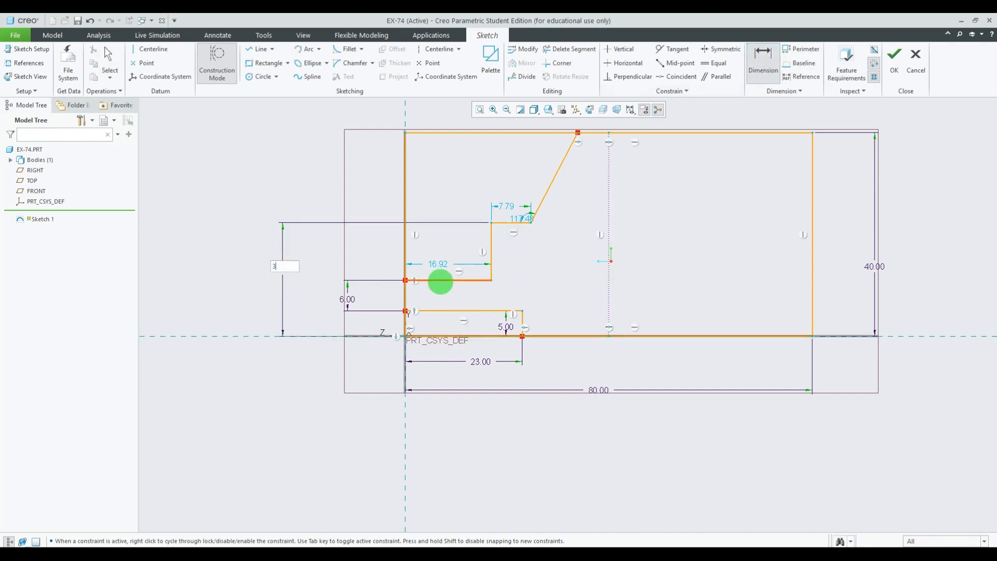
pyautogui.write('5')
pyautogui.press('Return')
# - Check the drawing's top width and dimension the slanted line's upper endpoint 10 mm from the vertical construction line
pyautogui.scroll(2, 463, 306)
pyautogui.scroll(-2, 550, 187)
pyautogui.scroll(1, 580, 274)
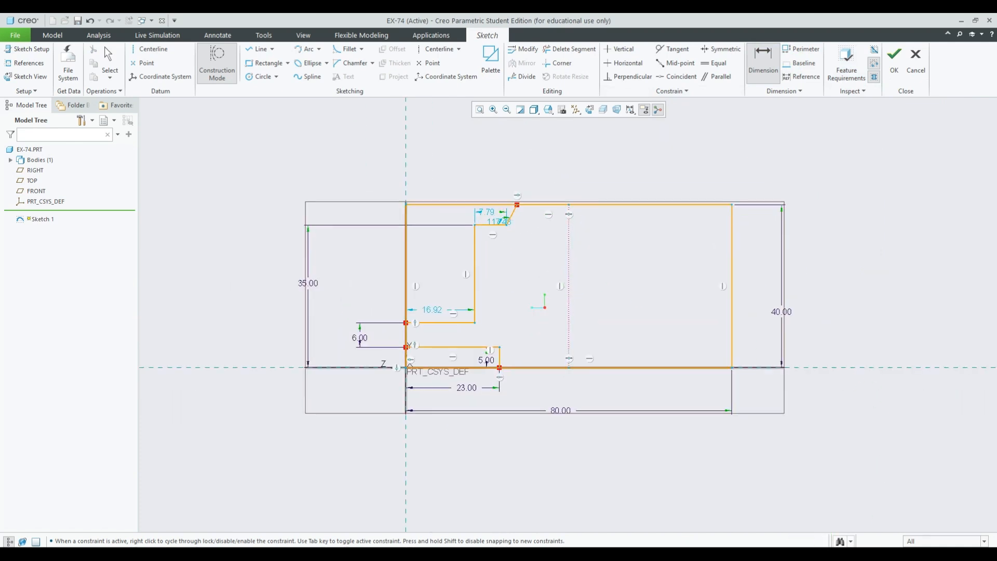
pyautogui.hotkey('alt', 'Tab')
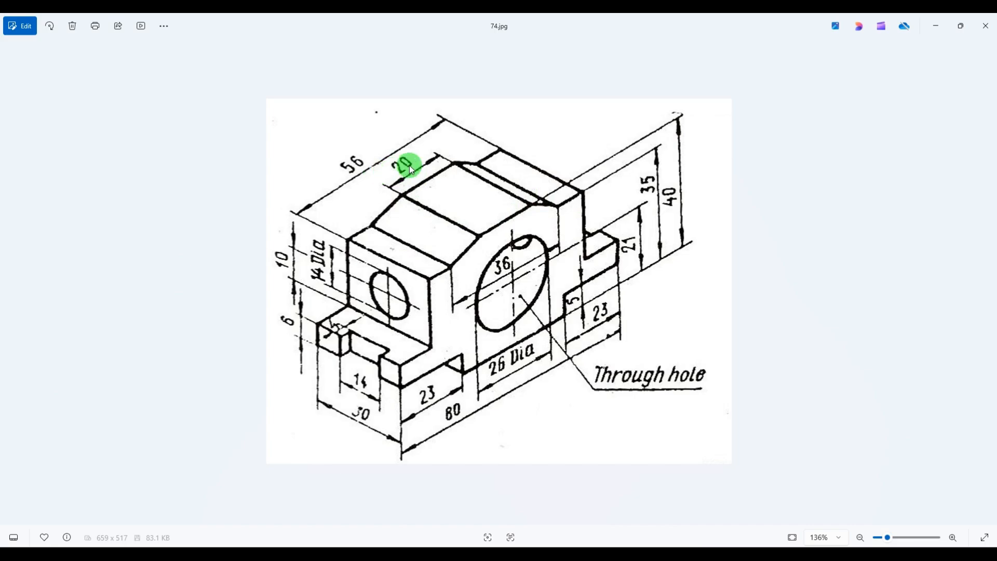
pyautogui.hotkey('alt', 'Tab')
pyautogui.click(762, 59)
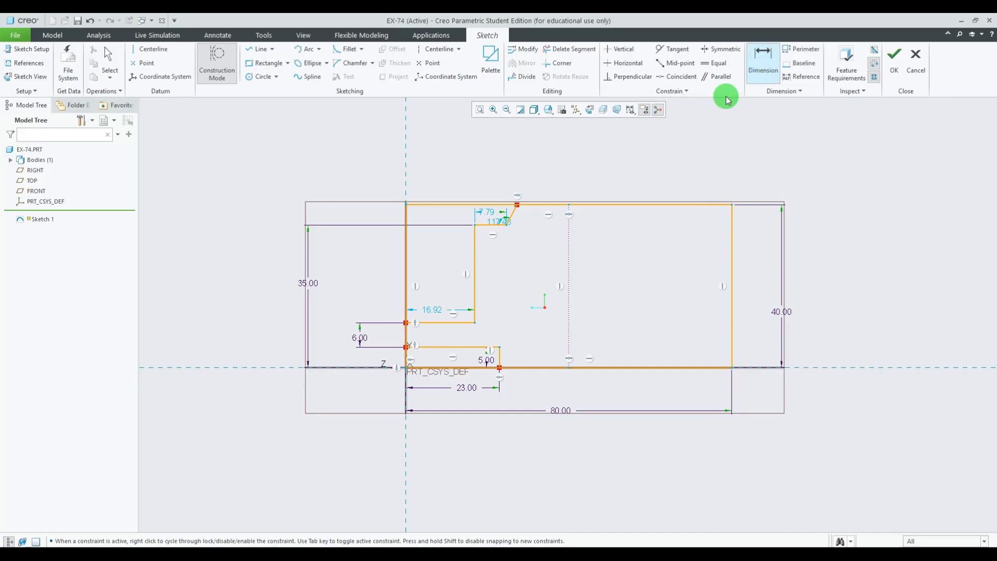
pyautogui.click(517, 205)
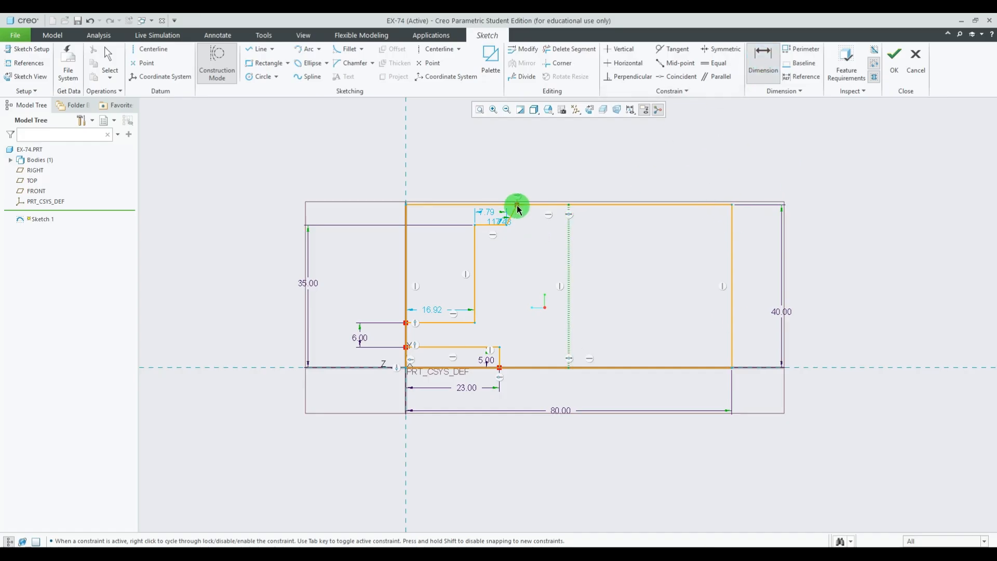
pyautogui.middleClick(554, 173)
pyautogui.write('10')
pyautogui.press('Return')
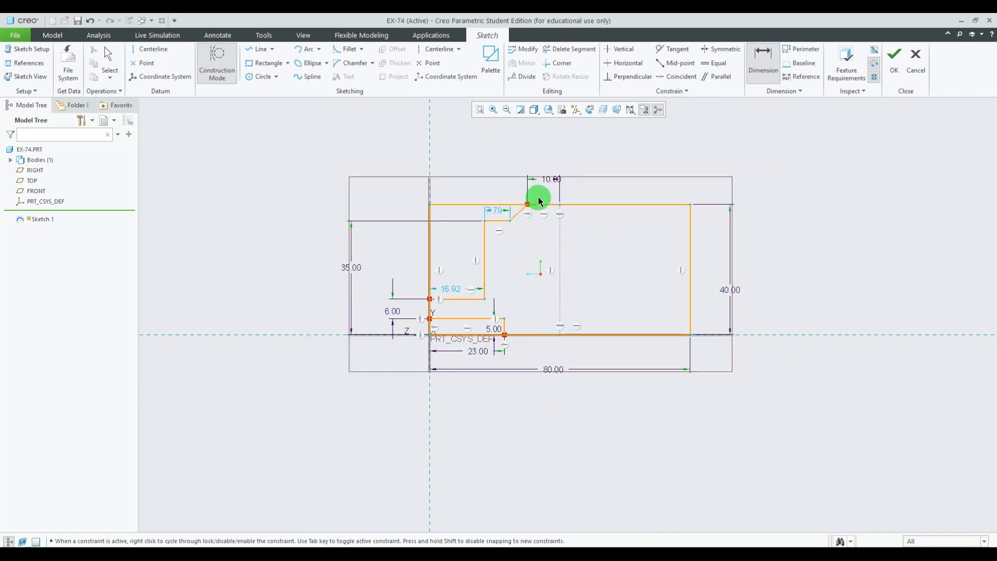
# - Check the reference drawing and dimension the slanted line's lower endpoint from the vertical construction line as 36/2 mm
pyautogui.scroll(-2, 538, 200)
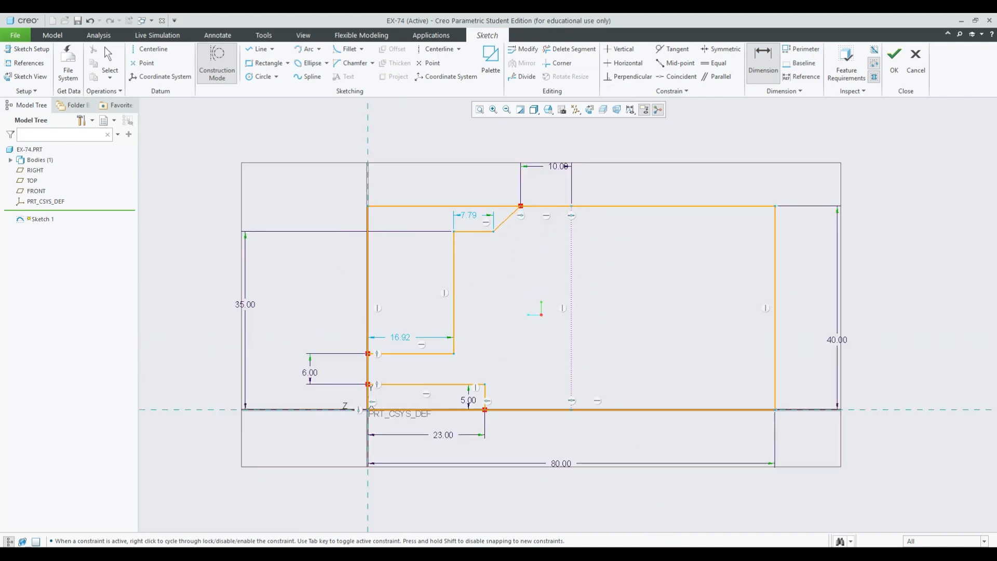
pyautogui.click(683, 554)
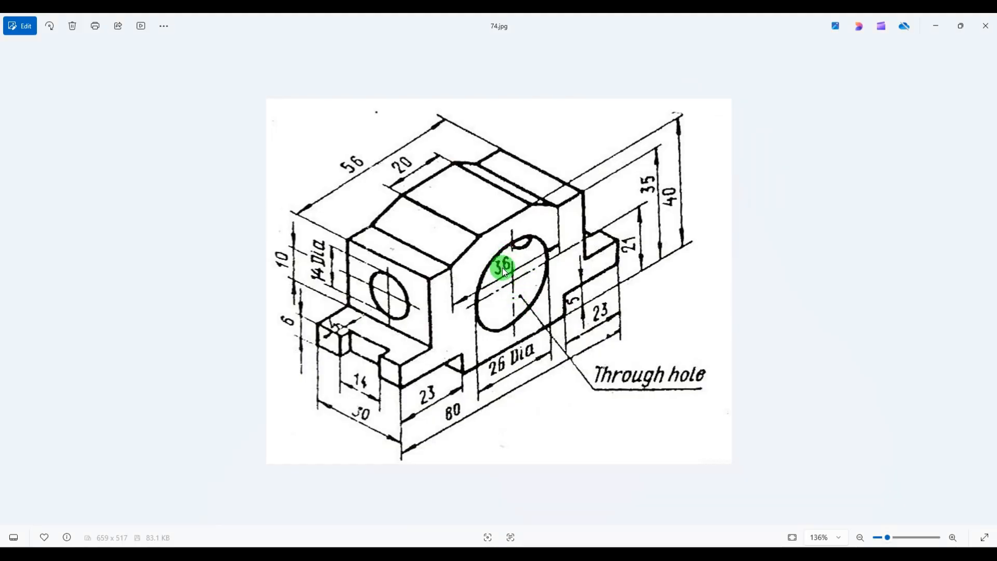
pyautogui.click(548, 554)
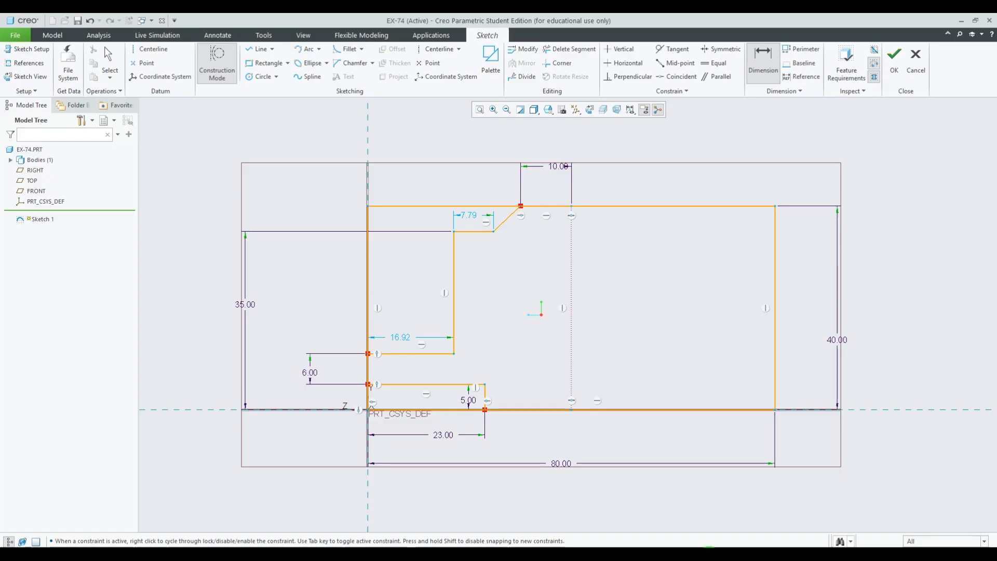
pyautogui.click(573, 233)
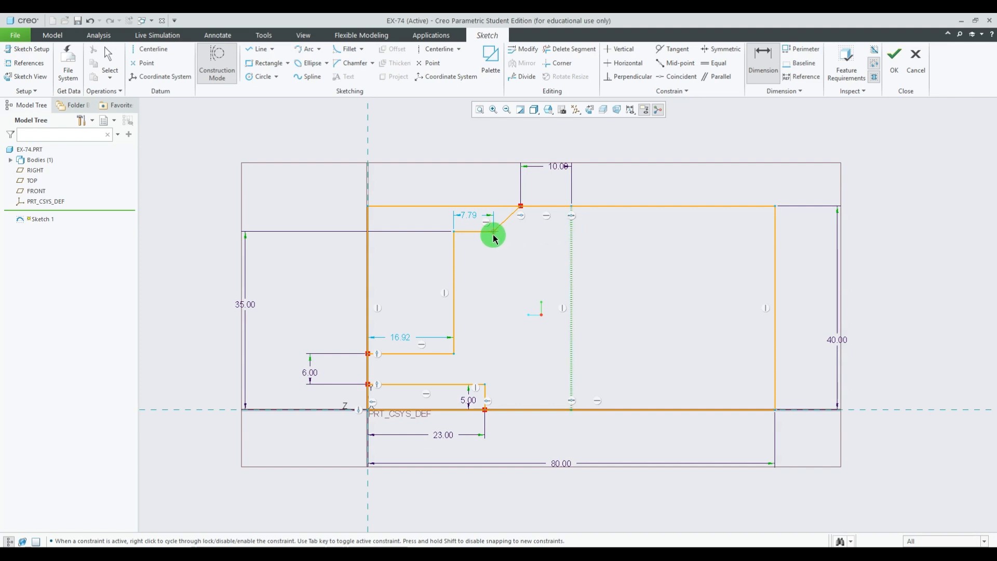
pyautogui.click(492, 234)
pyautogui.middleClick(570, 263)
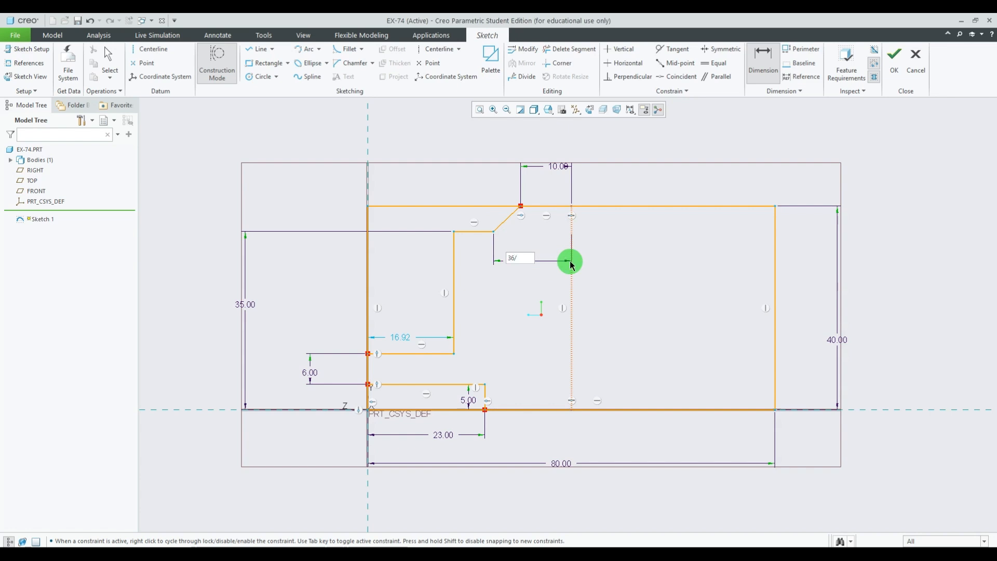
pyautogui.write('36/2')
pyautogui.press('Return')
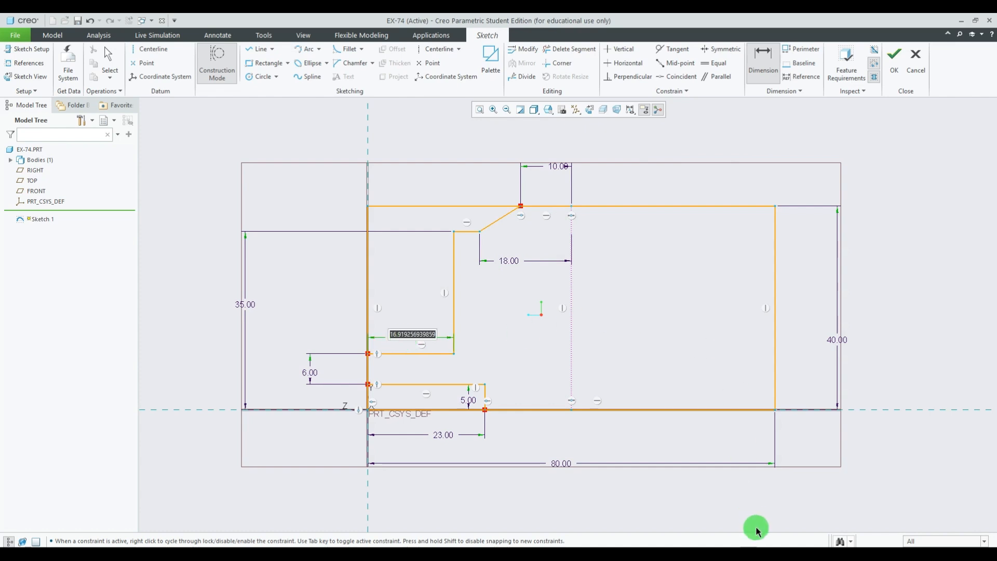
# - Consult the reference drawing and set the width of the step's lower horizontal line to 12 mm
pyautogui.click(711, 554)
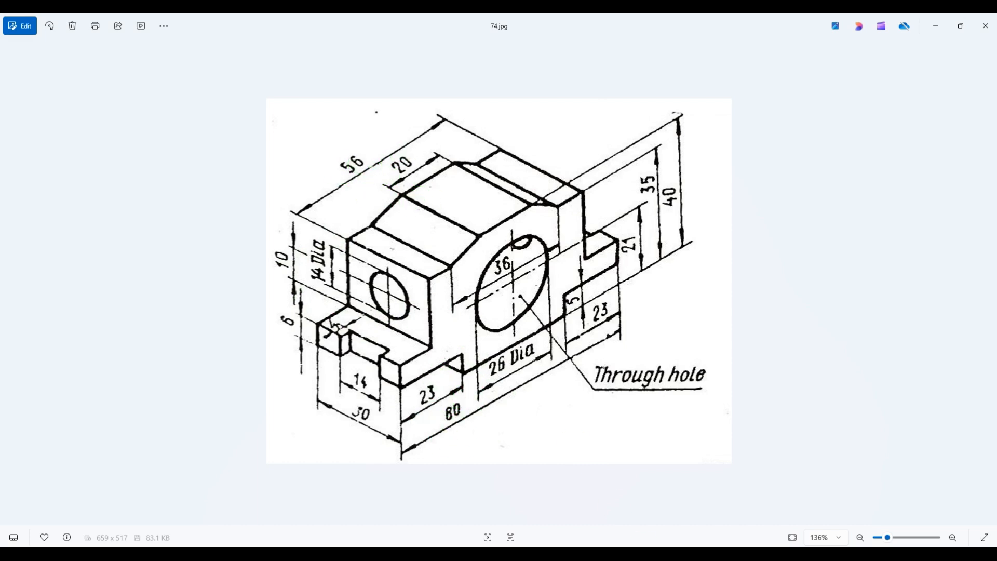
pyautogui.click(703, 553)
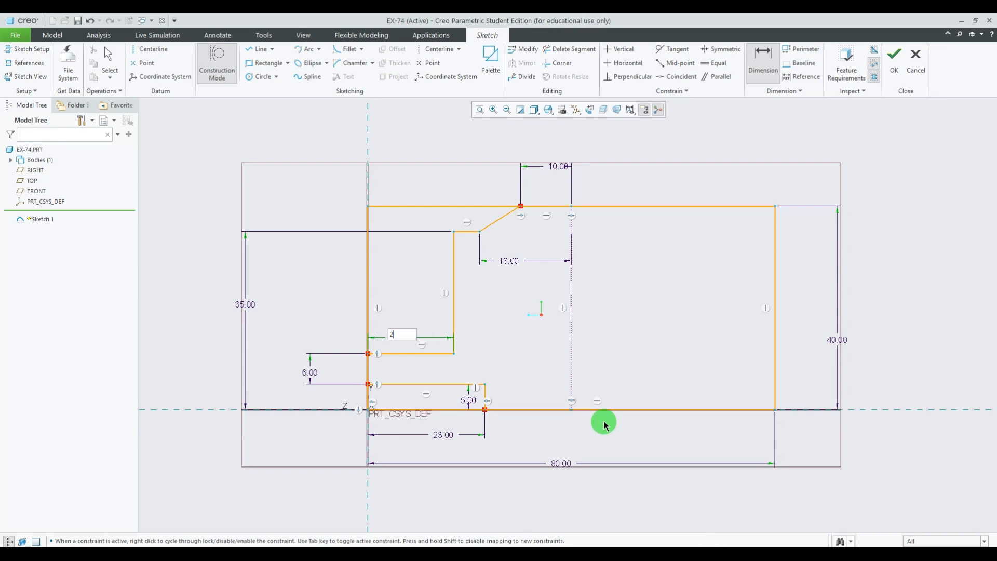
pyautogui.write('2')
pyautogui.press('Return')
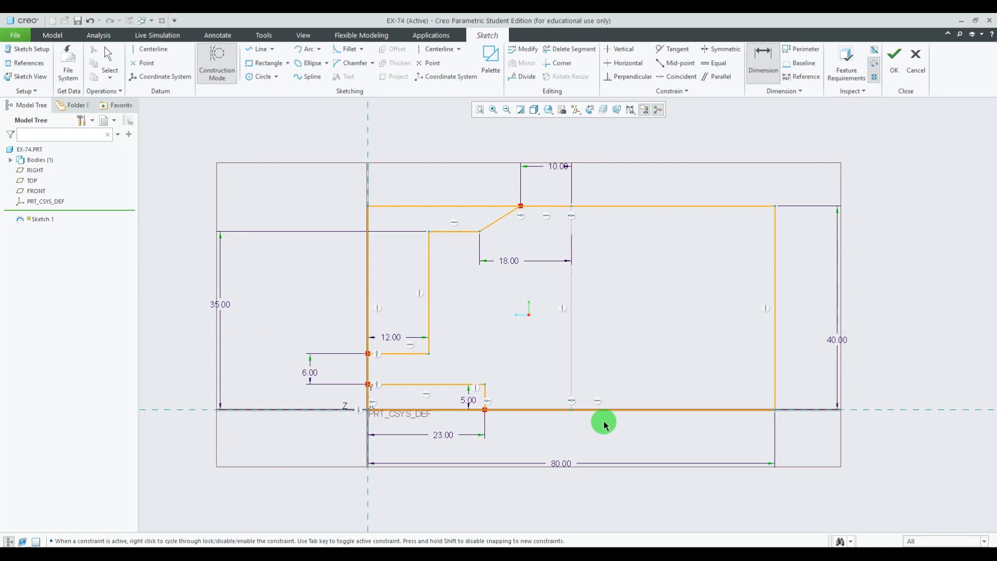
# - Draw a vertical line joining the step's lower line to the notch's top line, and set it 4 mm from the left edge
pyautogui.scroll(4, 450, 276)
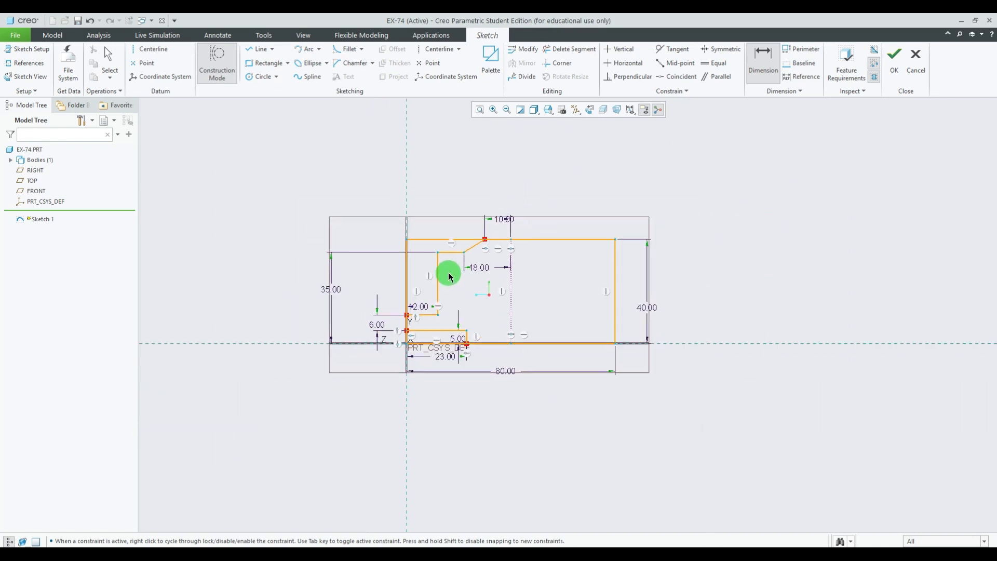
pyautogui.scroll(-2, 505, 310)
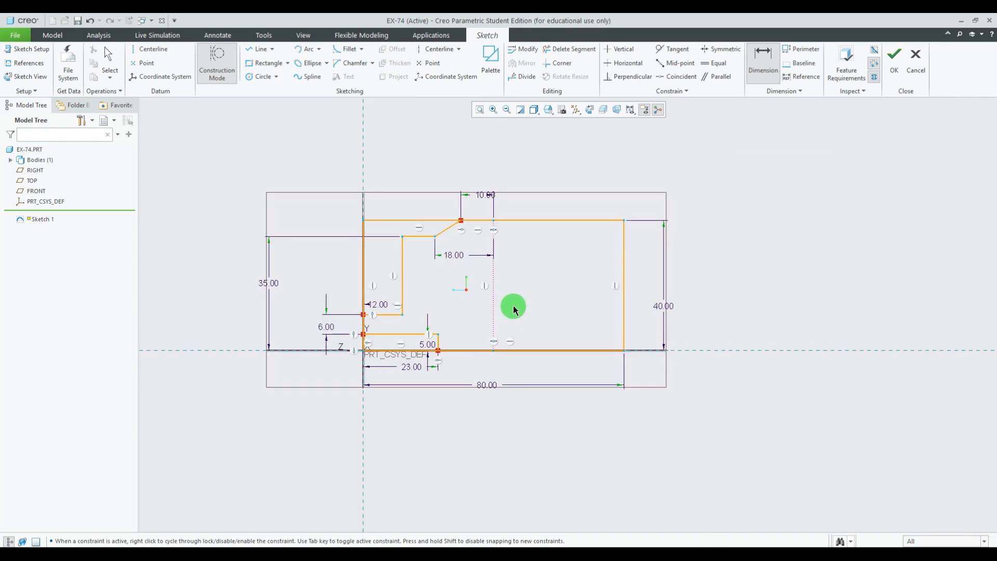
pyautogui.scroll(-3, 512, 300)
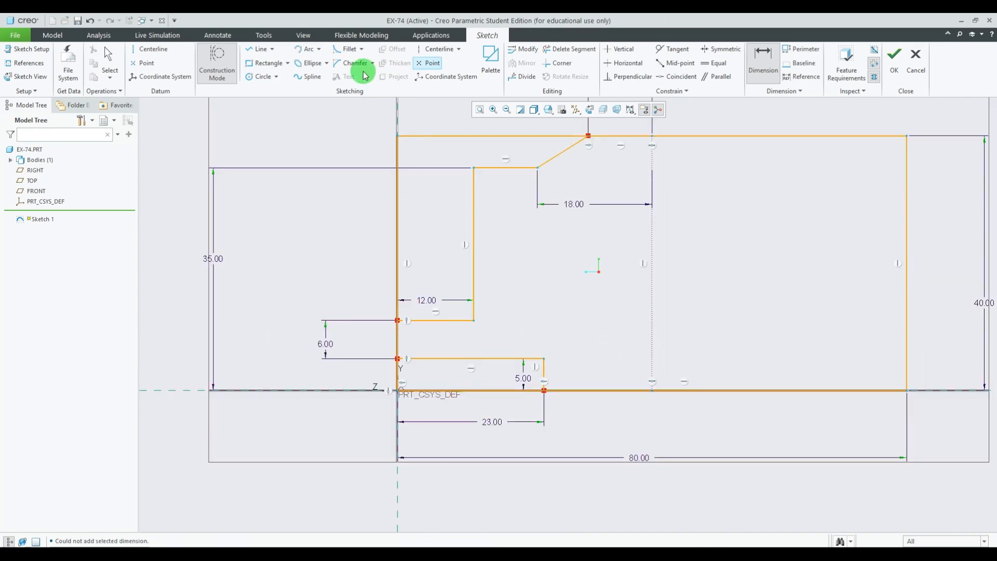
pyautogui.click(261, 48)
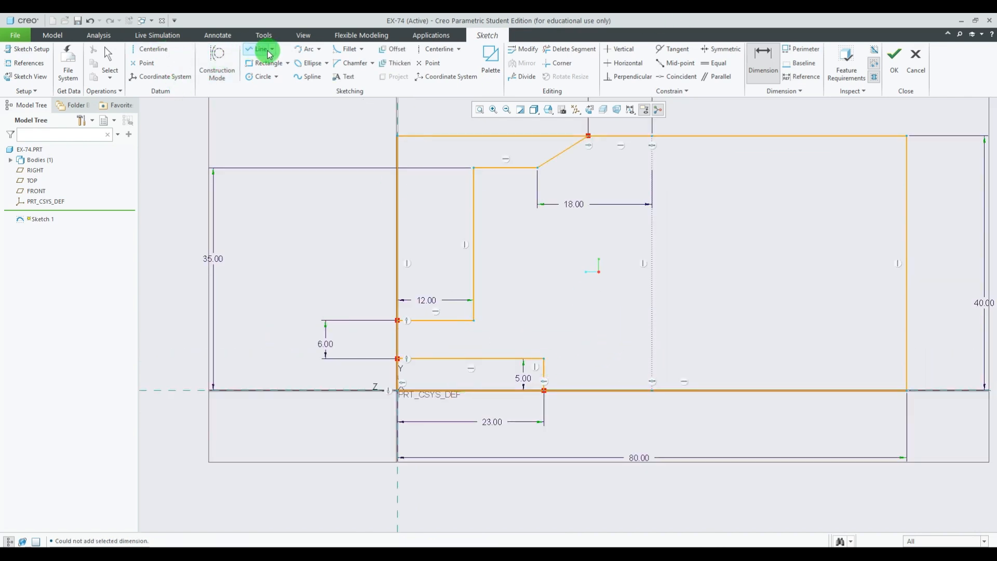
pyautogui.scroll(-1, 403, 405)
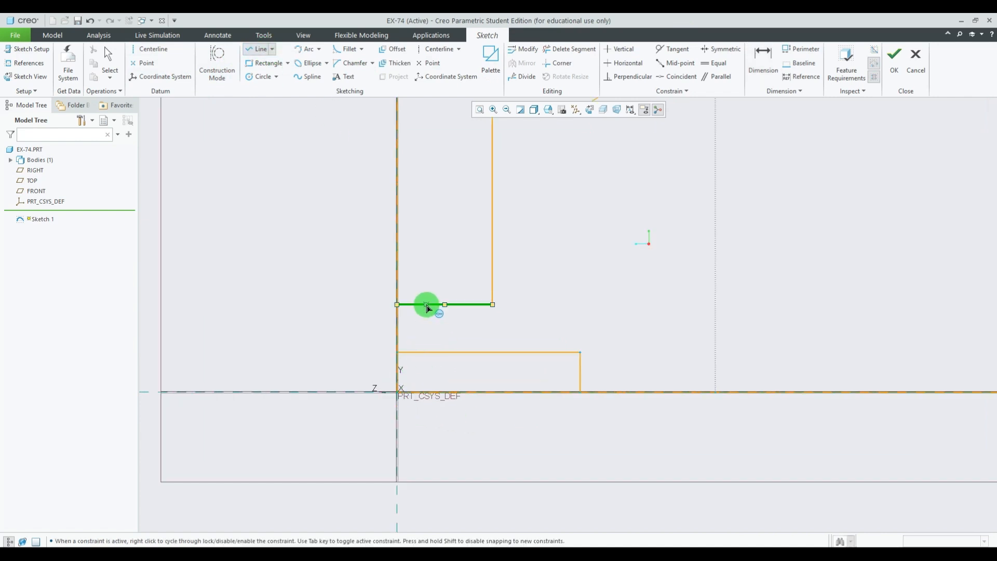
pyautogui.click(427, 305)
pyautogui.click(426, 352)
pyautogui.middleClick(460, 243)
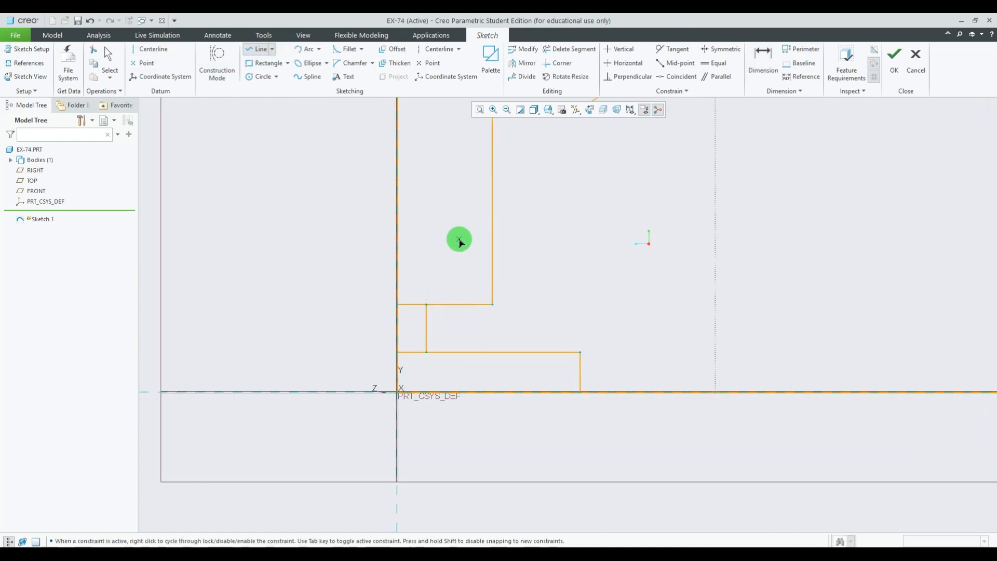
pyautogui.middleClick(459, 239)
pyautogui.doubleClick(410, 312)
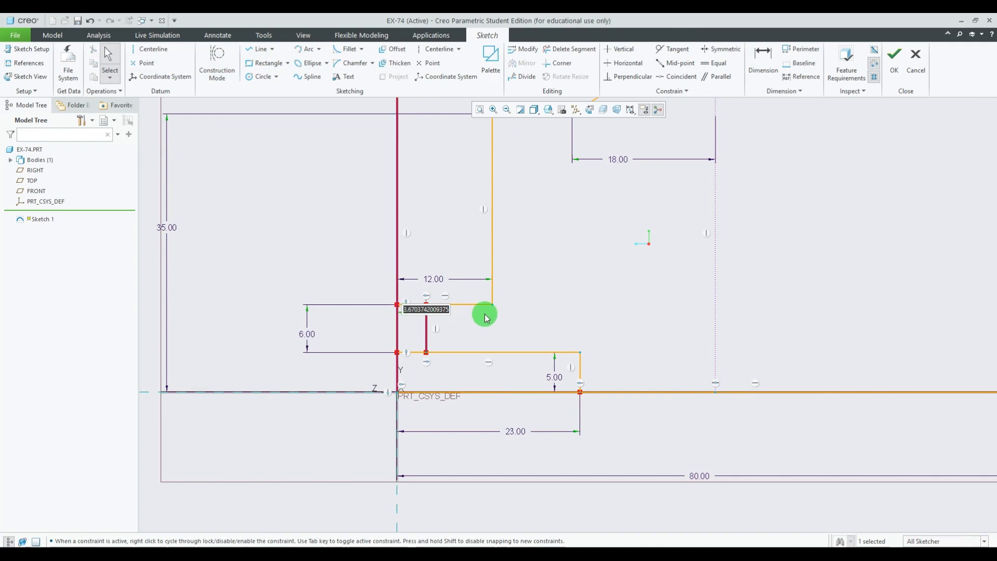
pyautogui.press('Return')
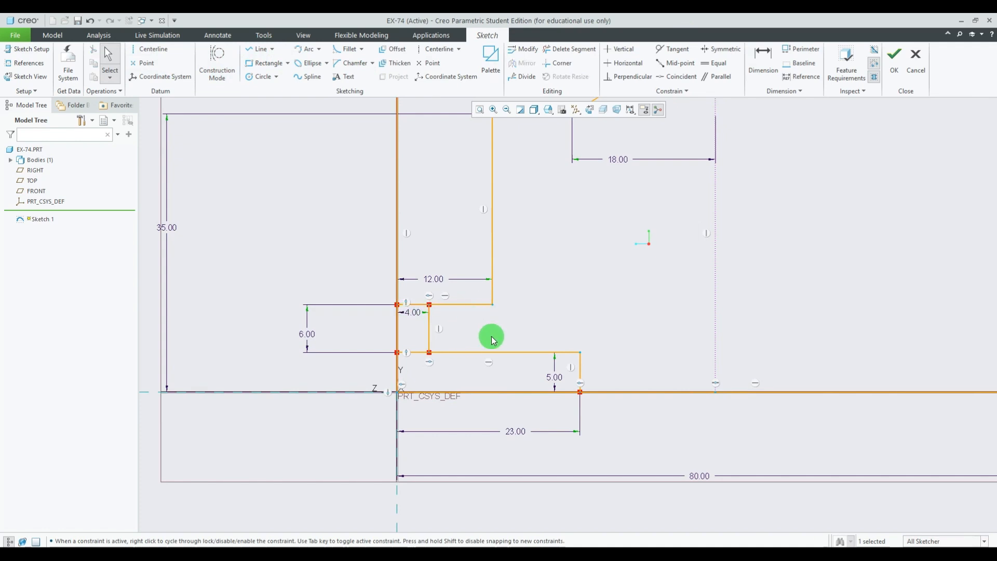
# - Reposition the 4 mm and 10 mm dimension labels so they are easier to read
pyautogui.click(665, 292)
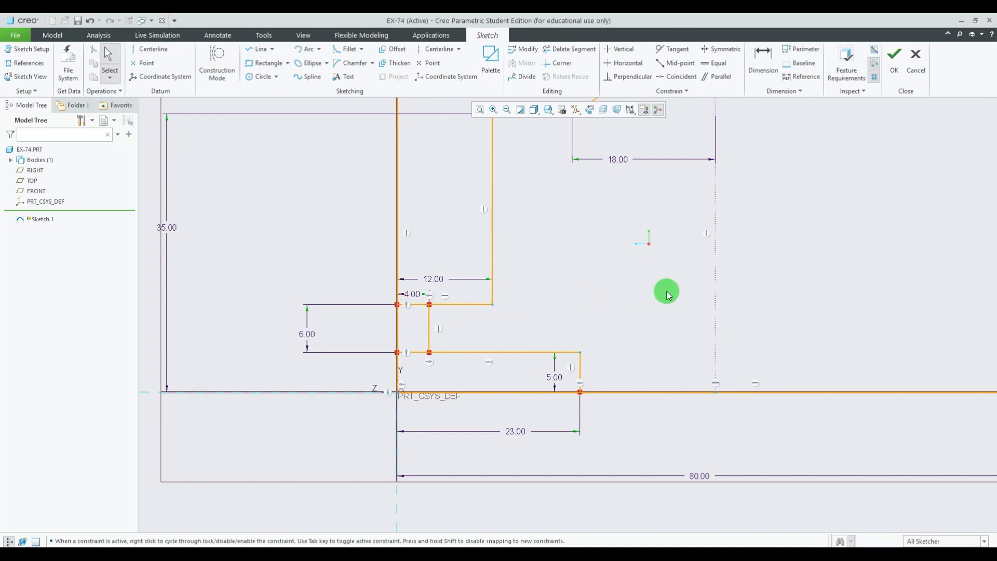
pyautogui.scroll(-4, 416, 310)
pyautogui.scroll(2, 562, 292)
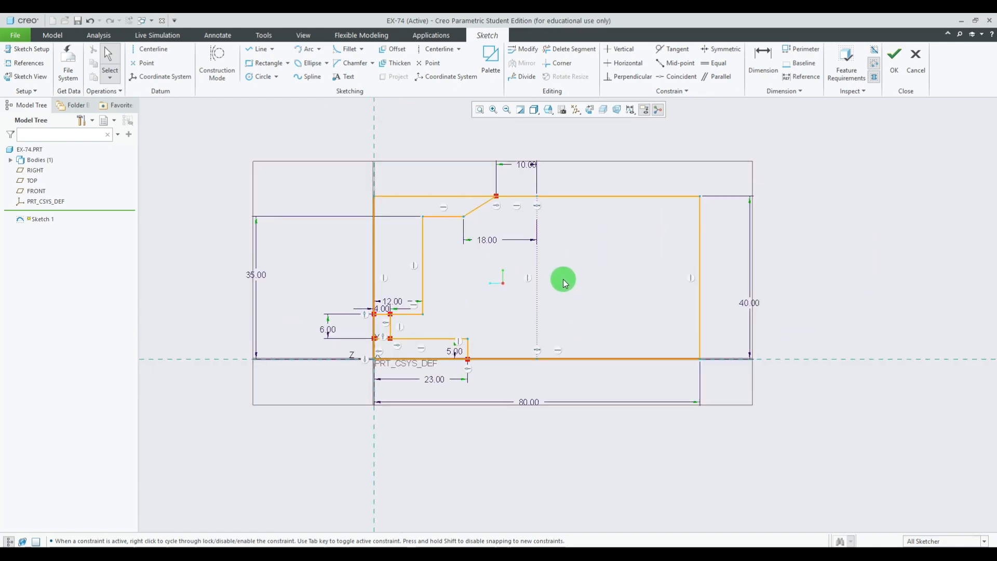
pyautogui.moveTo(515, 172); pyautogui.dragTo(516, 176)
pyautogui.click(615, 239)
# - Mirror the seven lines of the profile's stepped left side about the vertical construction line
pyautogui.scroll(1, 529, 267)
pyautogui.scroll(-2, 528, 267)
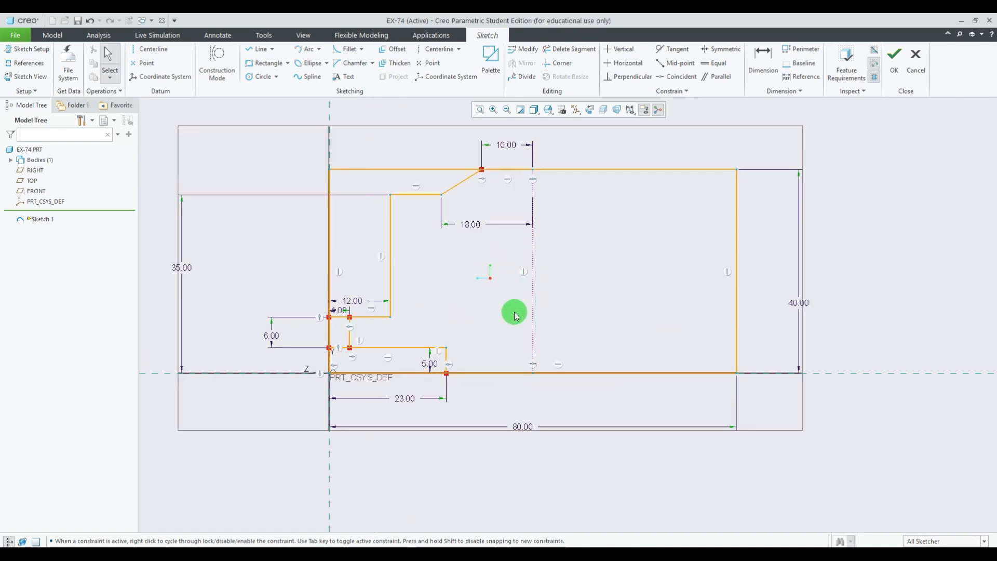
pyautogui.scroll(1, 524, 238)
pyautogui.click(453, 349)
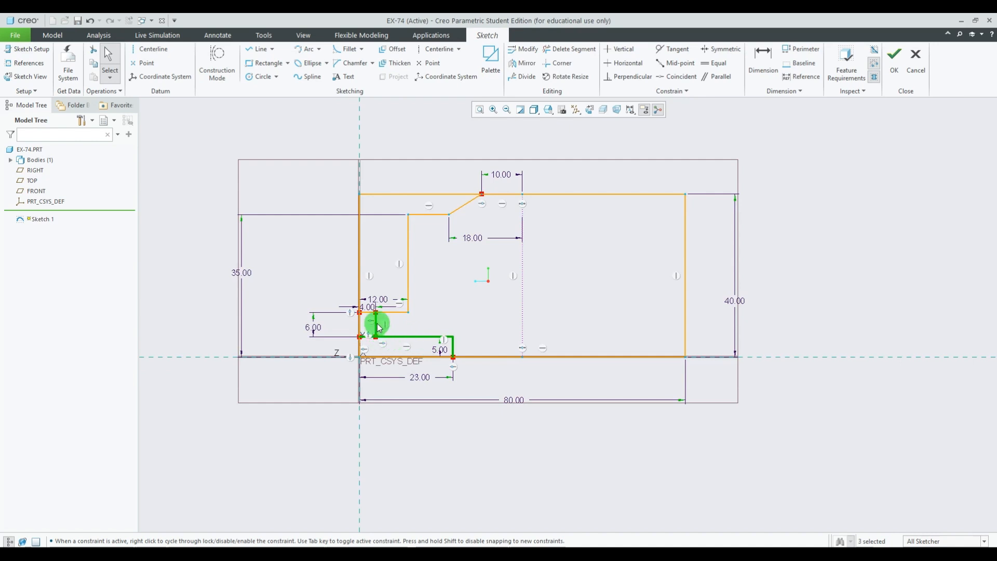
pyautogui.keyDown('ctrl'); pyautogui.click(394, 313); pyautogui.keyUp('ctrl')
pyautogui.keyDown('ctrl'); pyautogui.click(408, 265); pyautogui.keyUp('ctrl')
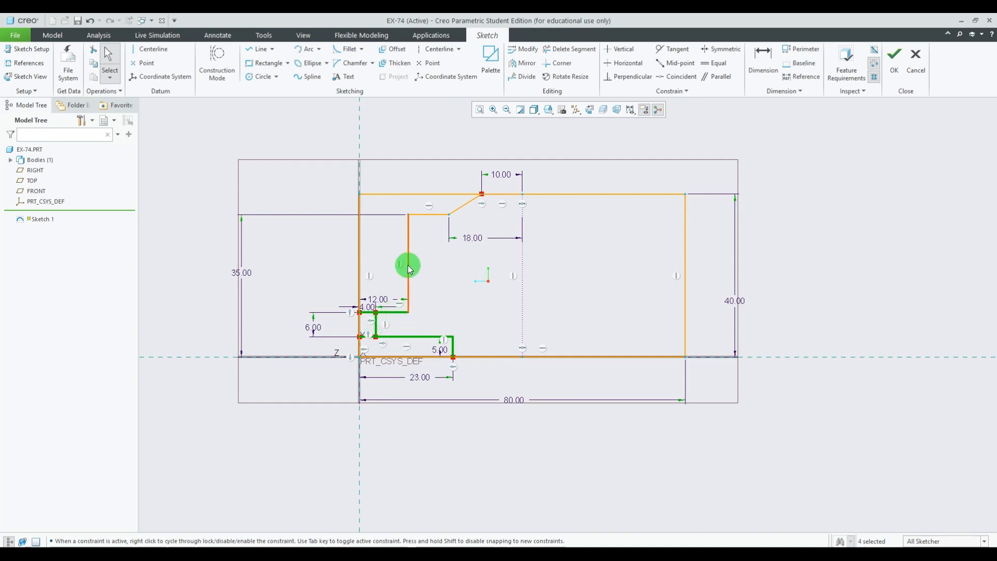
pyautogui.keyDown('ctrl'); pyautogui.click(434, 214); pyautogui.keyUp('ctrl')
pyautogui.keyDown('ctrl'); pyautogui.click(466, 208); pyautogui.keyUp('ctrl')
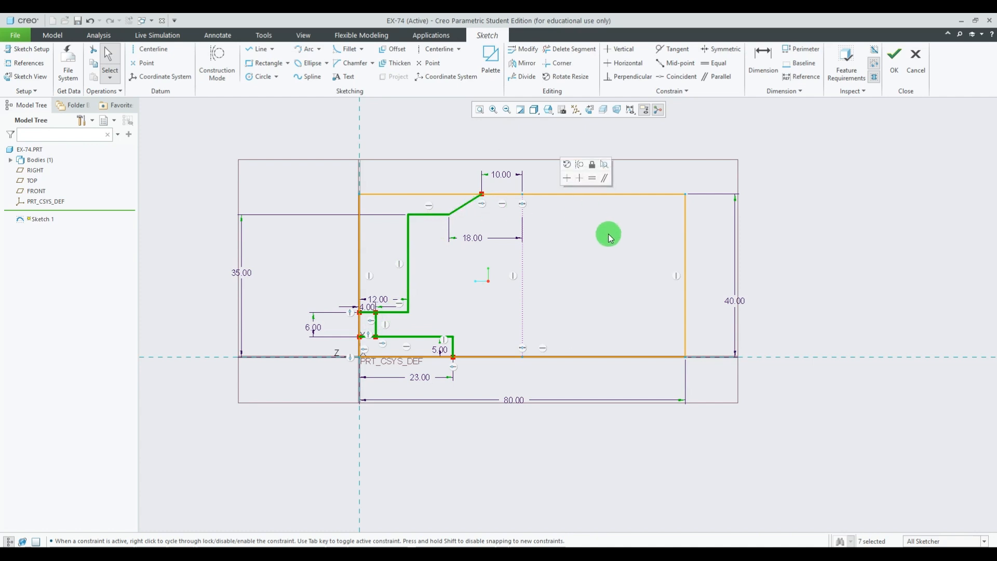
pyautogui.scroll(1, 506, 288)
pyautogui.scroll(1, 519, 288)
pyautogui.scroll(-1, 541, 280)
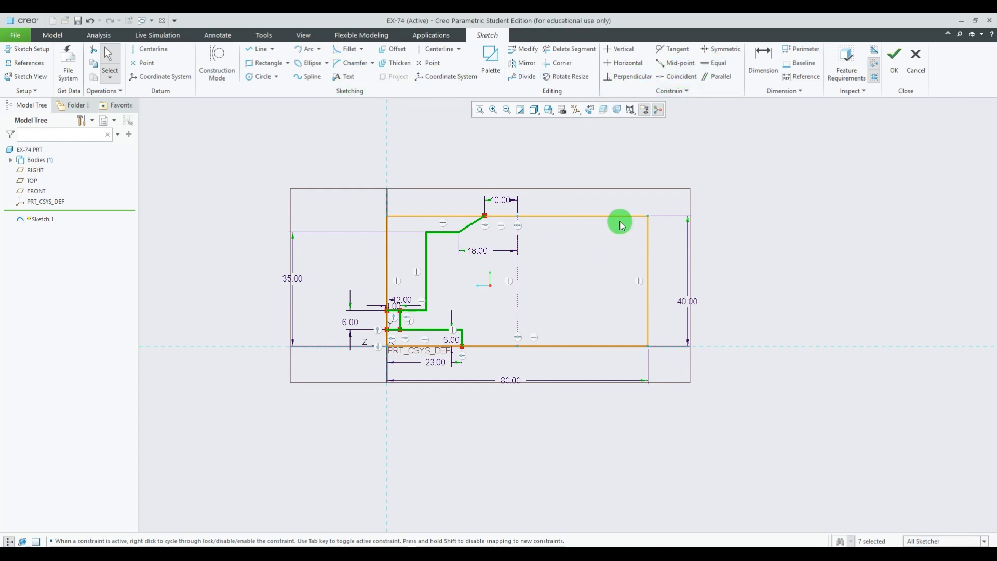
pyautogui.click(527, 65)
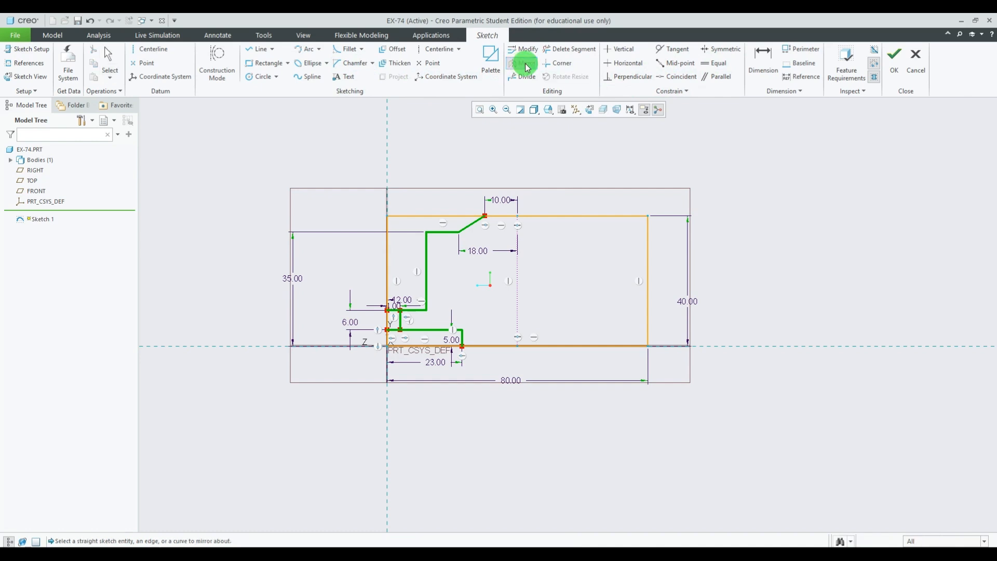
pyautogui.click(516, 270)
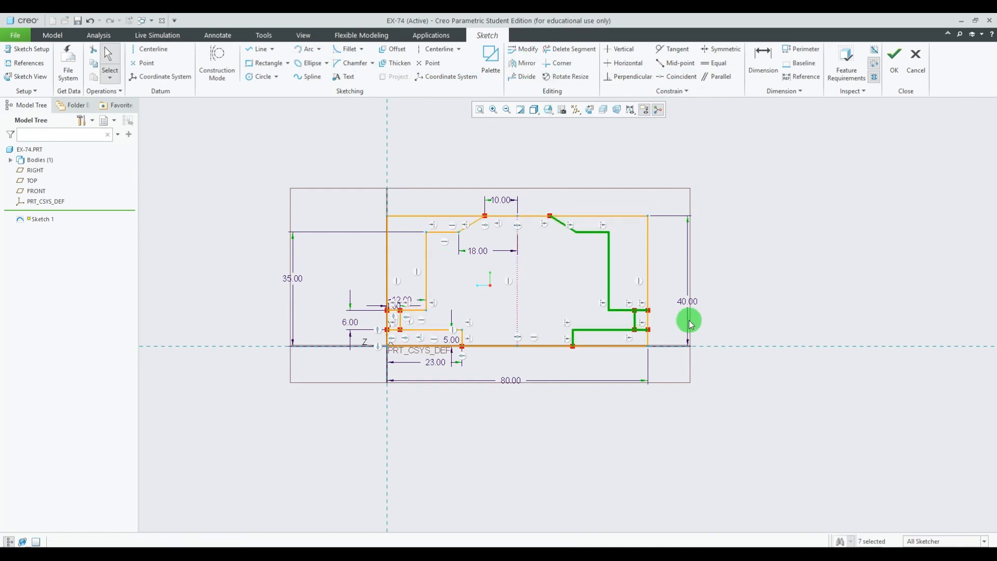
pyautogui.click(795, 209)
pyautogui.scroll(-3, 560, 291)
pyautogui.scroll(4, 560, 295)
pyautogui.scroll(-1, 561, 323)
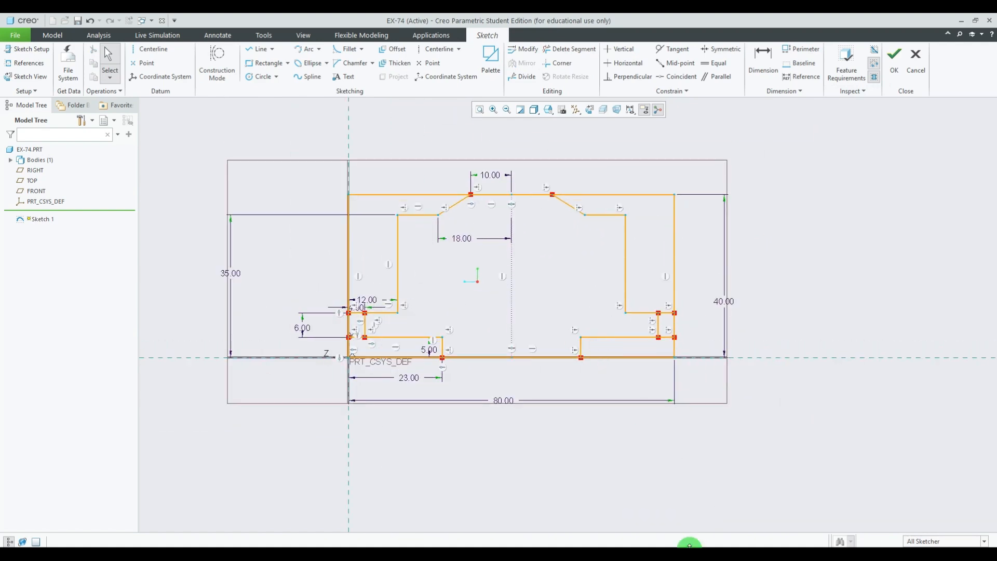
# - Check the reference drawing and draw a circle centred on the vertical construction line, with its diameter set to 26 mm
pyautogui.click(681, 531)
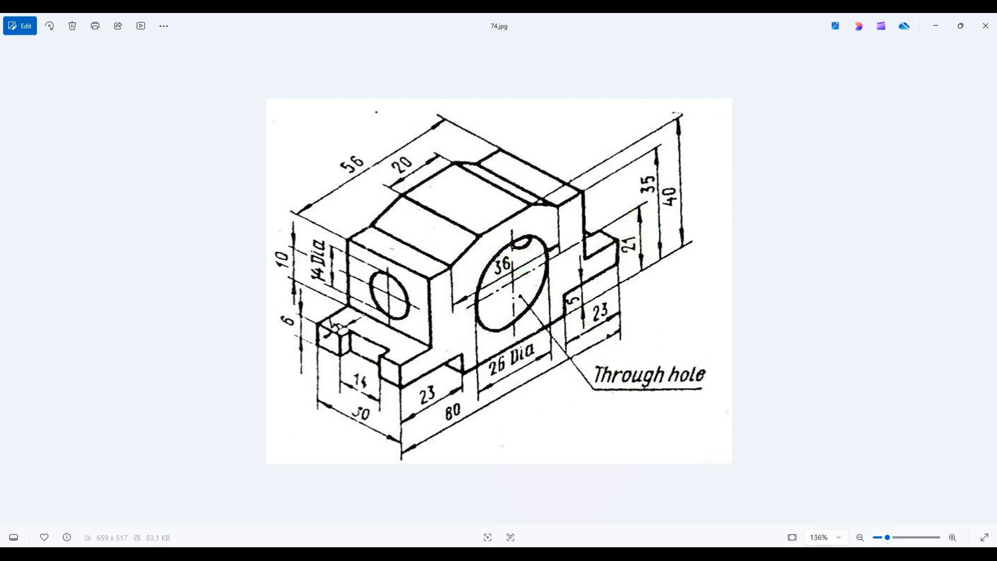
pyautogui.click(696, 519)
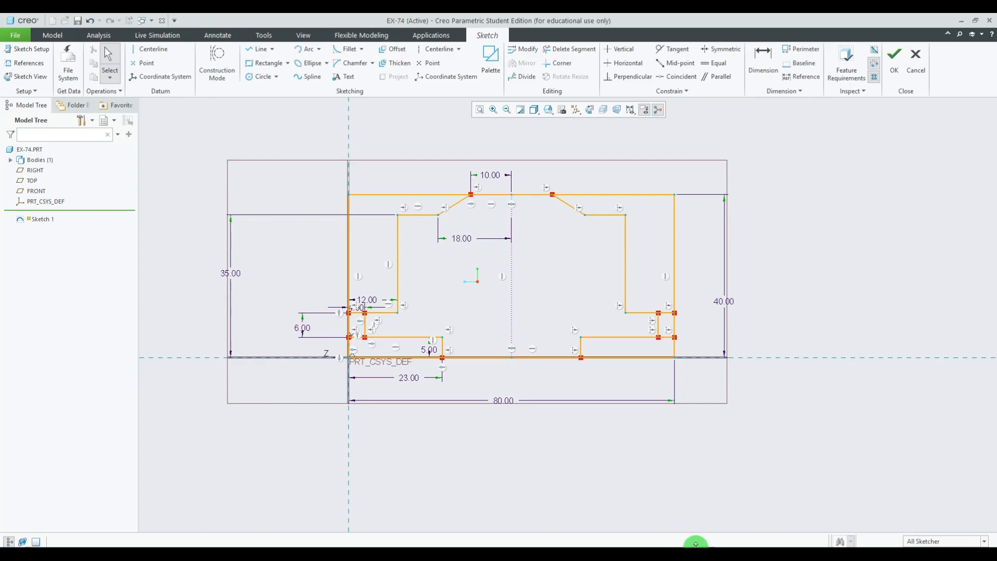
pyautogui.click(693, 554)
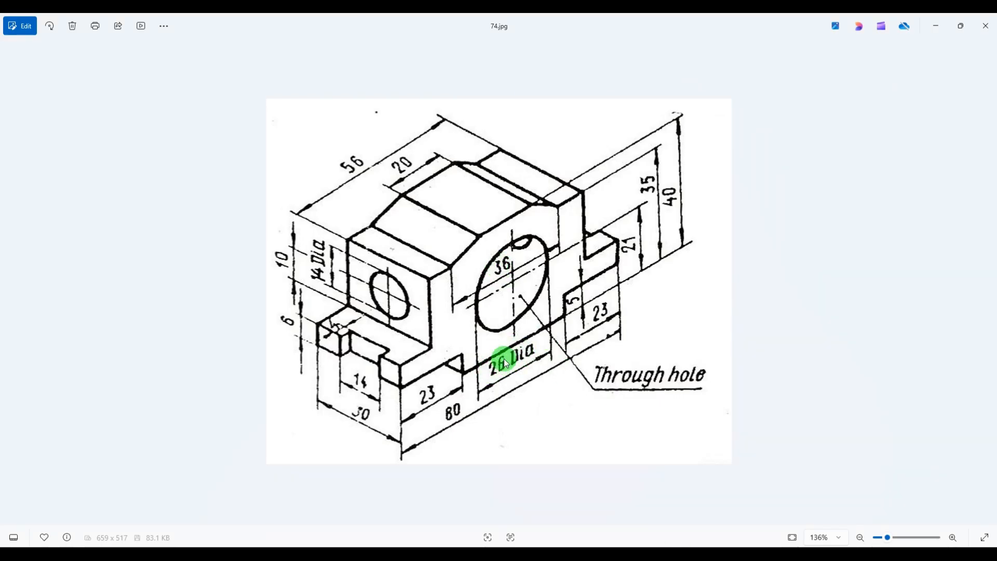
pyautogui.click(709, 554)
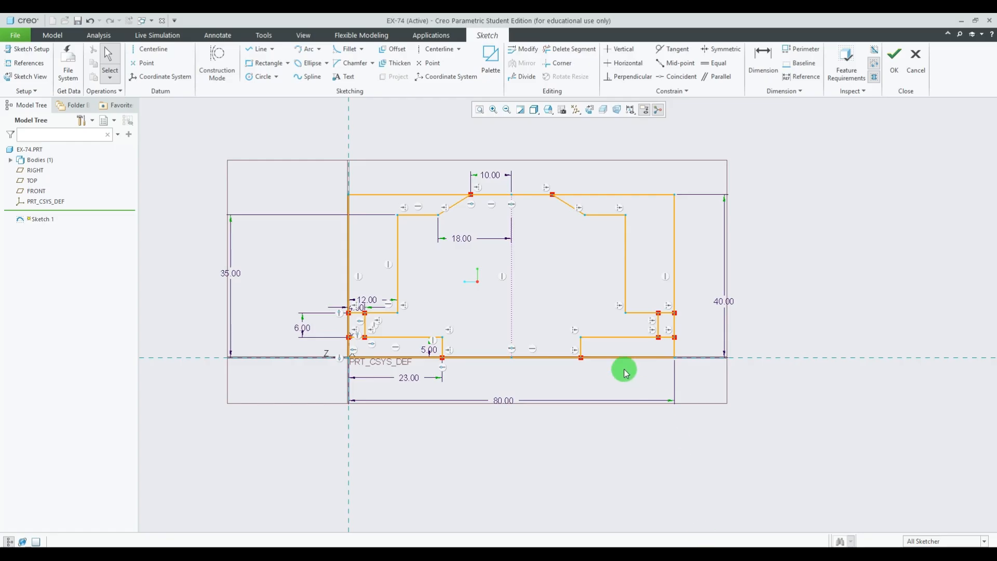
pyautogui.click(251, 77)
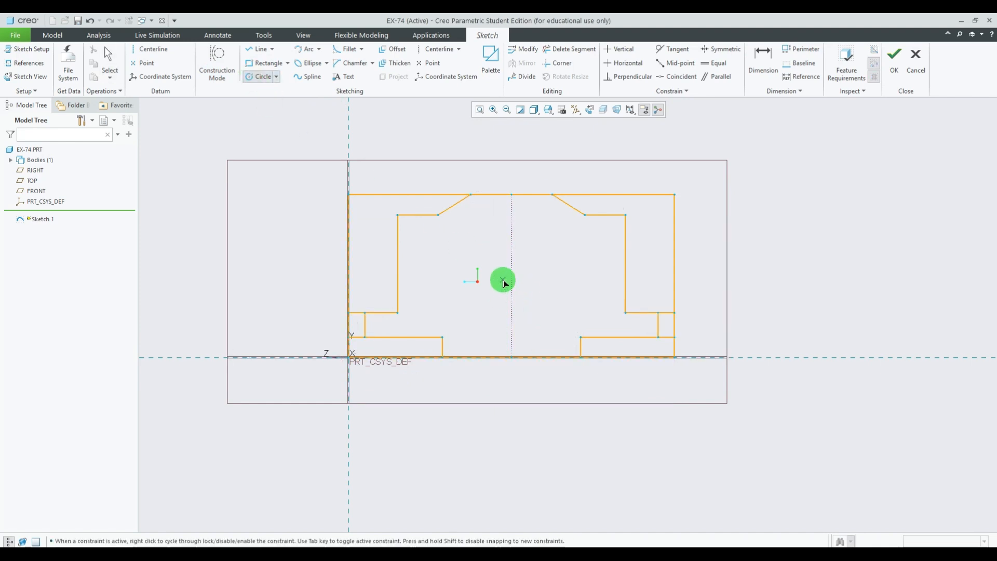
pyautogui.click(503, 278)
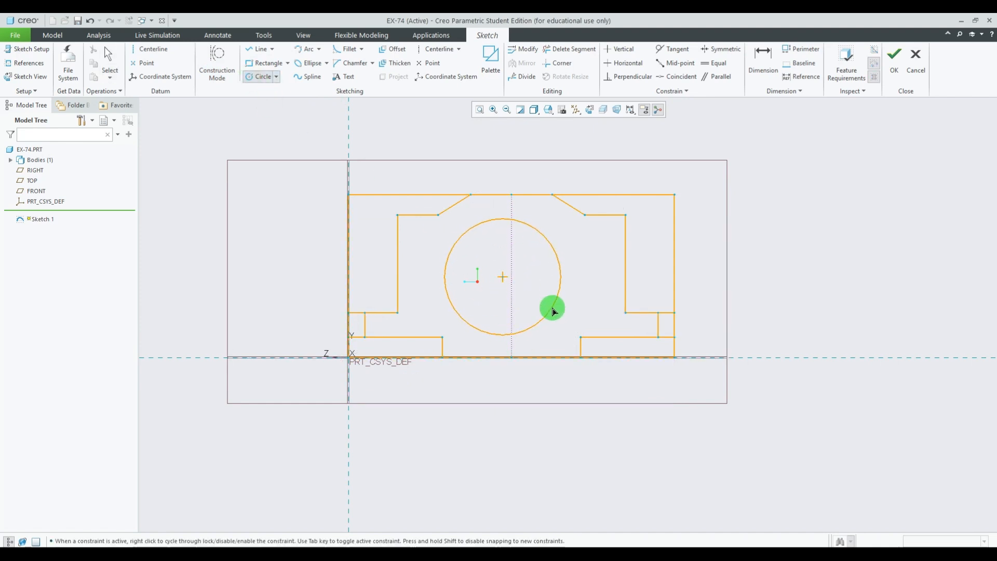
pyautogui.middleClick(549, 308)
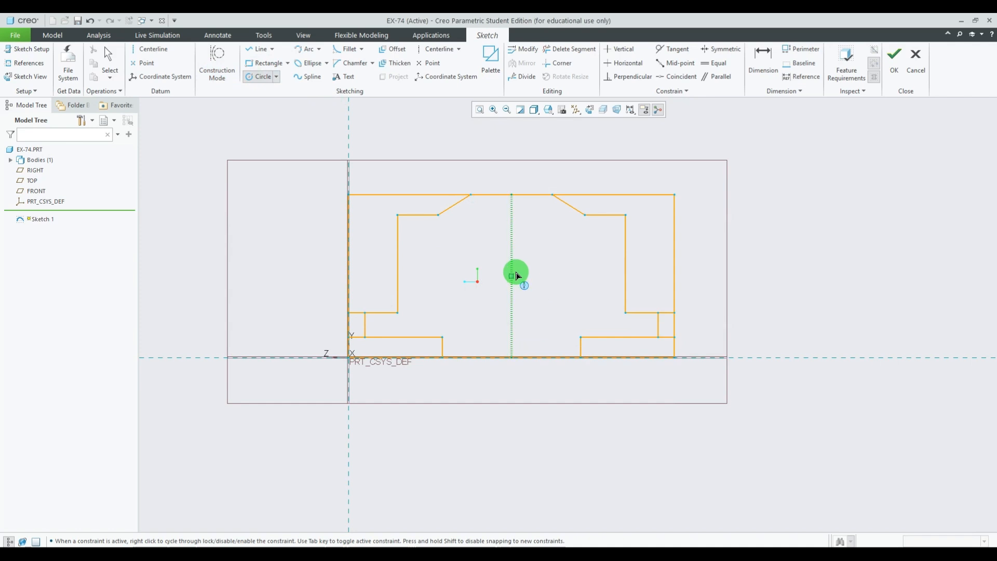
pyautogui.click(512, 261)
pyautogui.click(554, 280)
pyautogui.middleClick(576, 260)
pyautogui.doubleClick(450, 221)
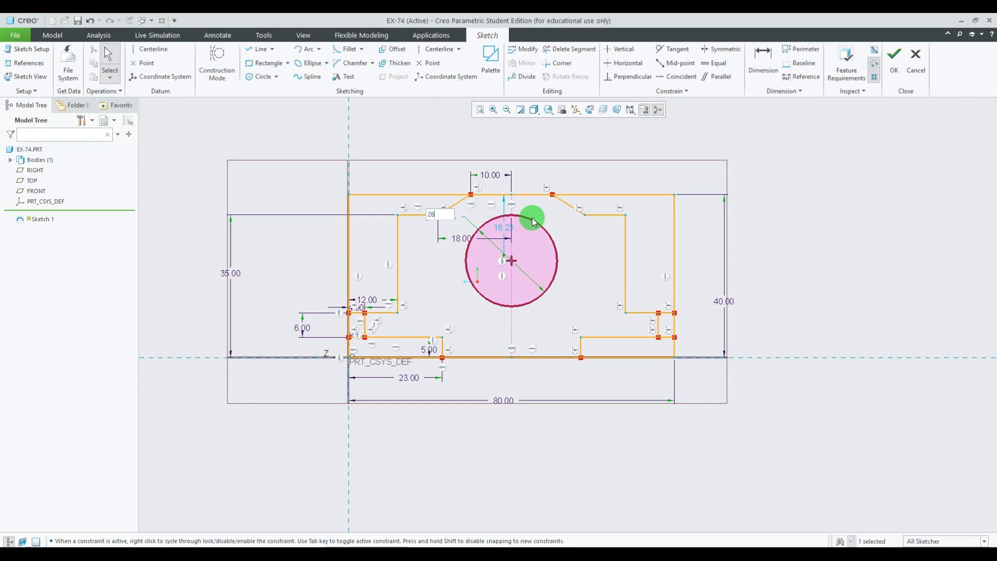
pyautogui.press('Return')
# - Dimension the circle's centre from the base line and set its height to 21 mm
pyautogui.click(763, 60)
pyautogui.click(583, 345)
pyautogui.click(548, 260)
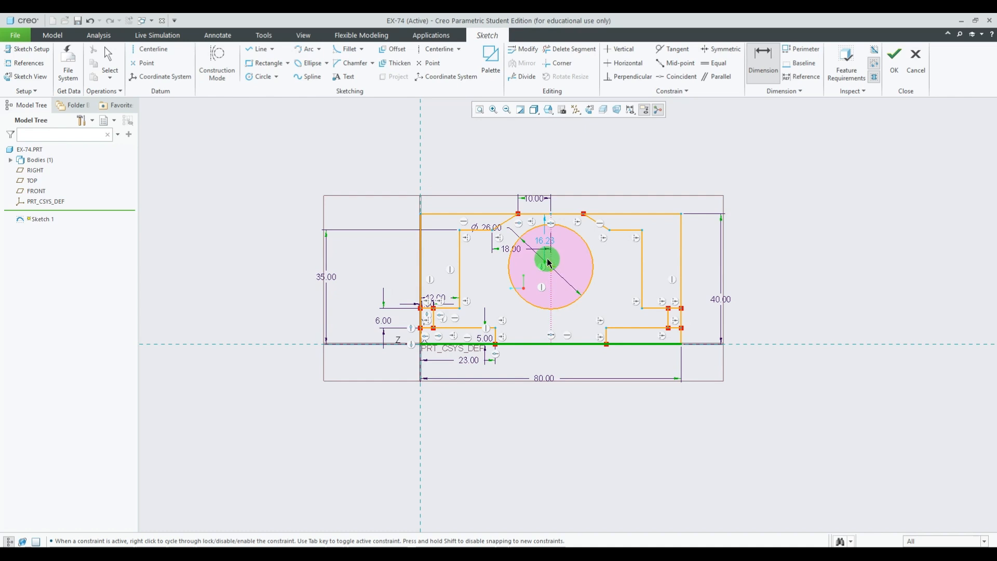
pyautogui.middleClick(787, 302)
pyautogui.write('21')
pyautogui.press('Return')
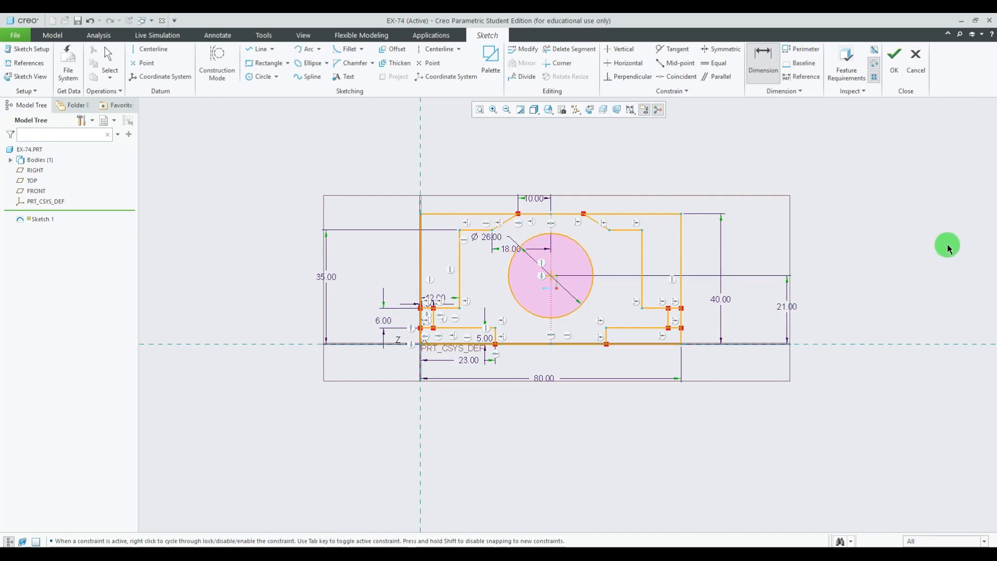
pyautogui.scroll(2, 570, 232)
pyautogui.scroll(-1, 559, 240)
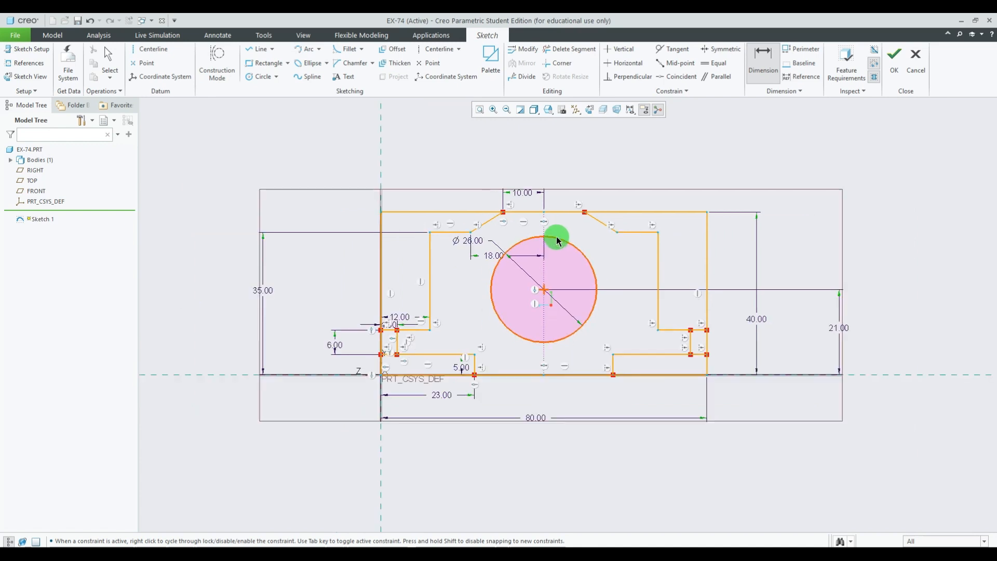
# - Reposition the 21 mm, 26 mm diameter and 18 mm dimension labels so they are easier to read
pyautogui.middleClick(676, 224)
pyautogui.scroll(1, 516, 260)
pyautogui.scroll(-2, 595, 366)
pyautogui.scroll(1, 581, 420)
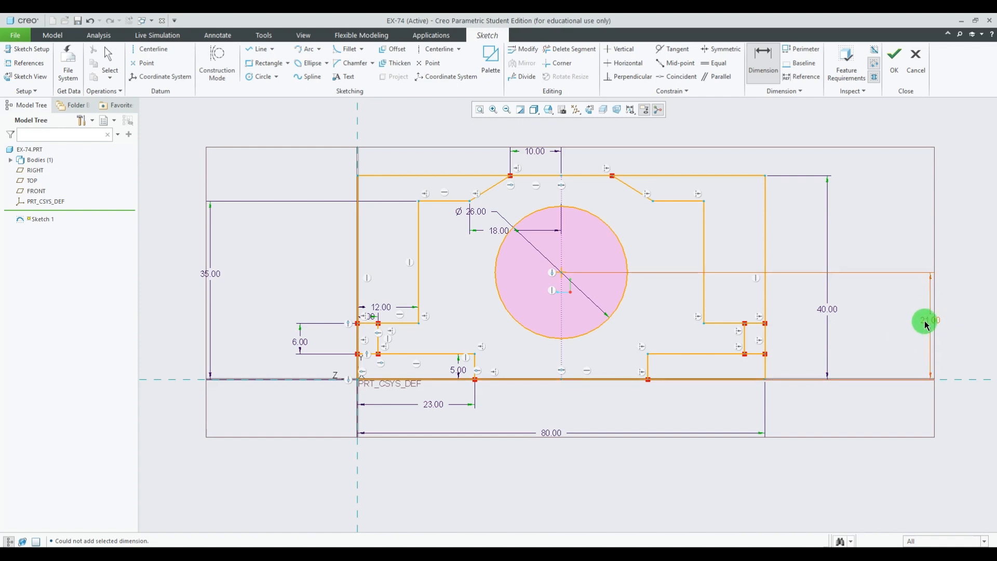
pyautogui.middleClick(917, 334)
pyautogui.moveTo(929, 324); pyautogui.dragTo(797, 336)
pyautogui.moveTo(494, 235); pyautogui.dragTo(480, 266)
pyautogui.moveTo(506, 201)
pyautogui.mouseDown()
pyautogui.moveTo(489, 232)
pyautogui.moveTo(489, 223)
pyautogui.mouseUp()
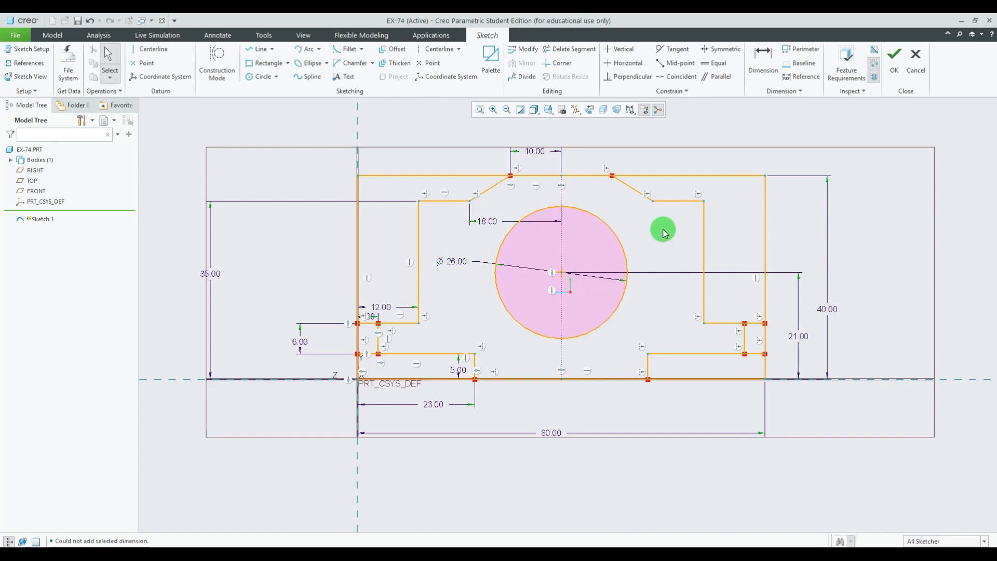
# - Finish the profile sketch and set the selection filter to Sketch Region
pyautogui.scroll(2, 488, 274)
pyautogui.click(893, 58)
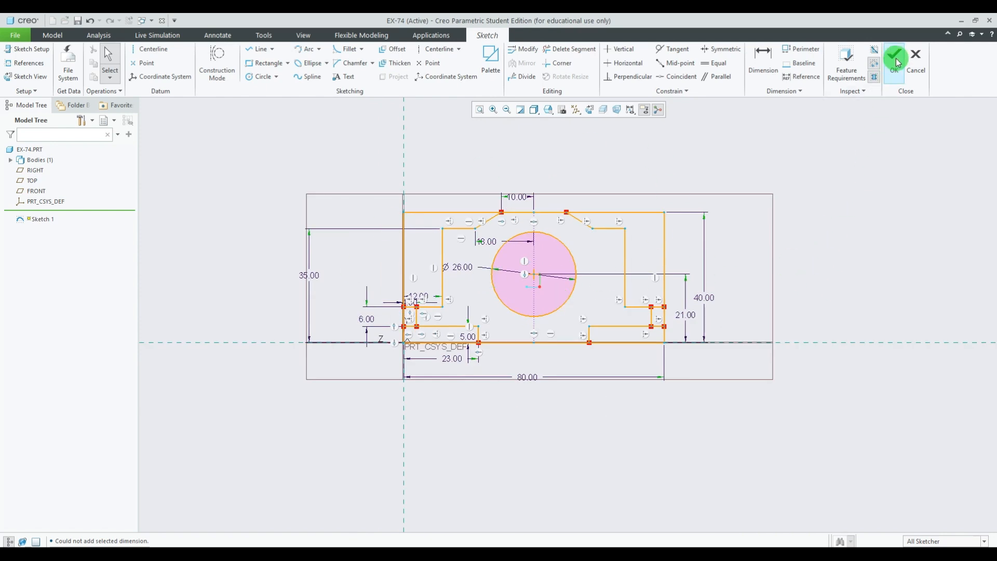
pyautogui.moveTo(784, 198)
pyautogui.mouseDown(button='middle')
pyautogui.moveTo(694, 207)
pyautogui.moveTo(694, 229)
pyautogui.moveTo(746, 278)
pyautogui.mouseUp(button='middle')
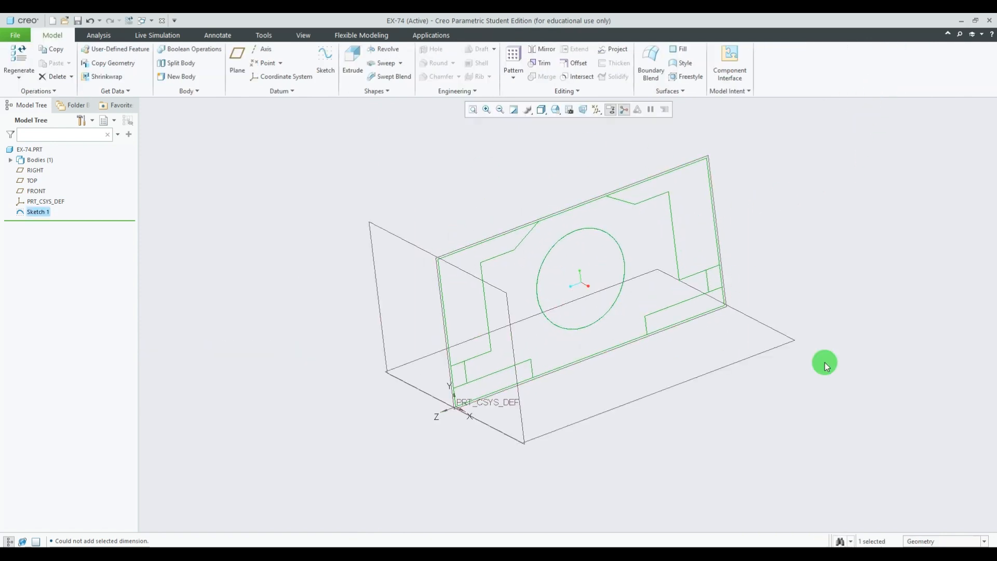
pyautogui.click(985, 541)
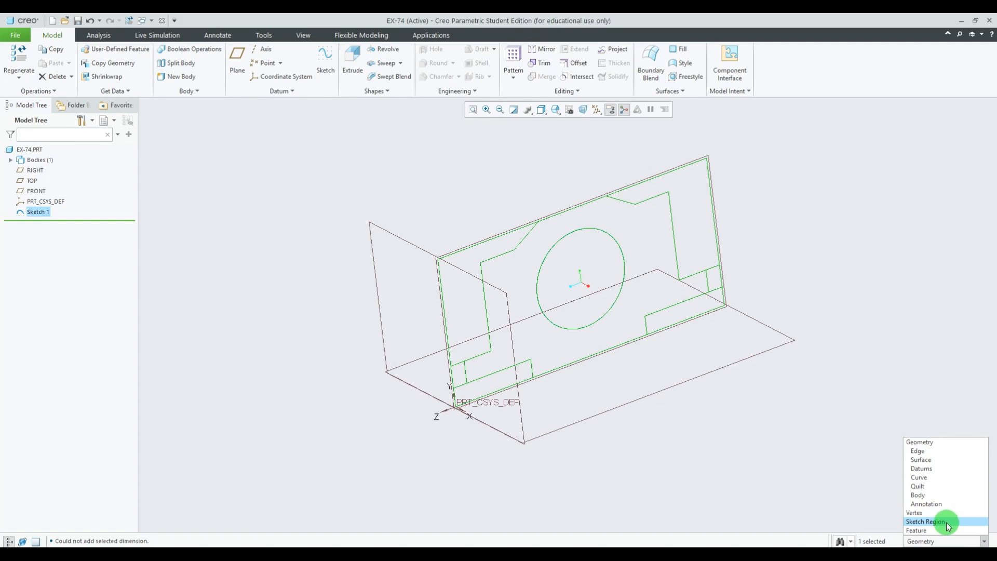
pyautogui.click(948, 524)
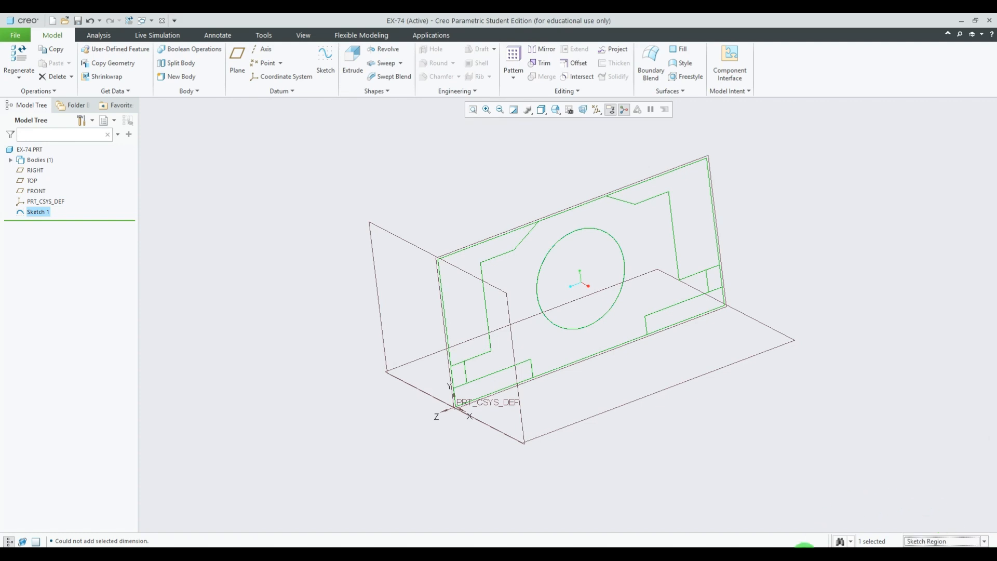
# - Check the reference drawing for the base depth and select the central body region and both small end regions, leaving out the circle
pyautogui.click(634, 546)
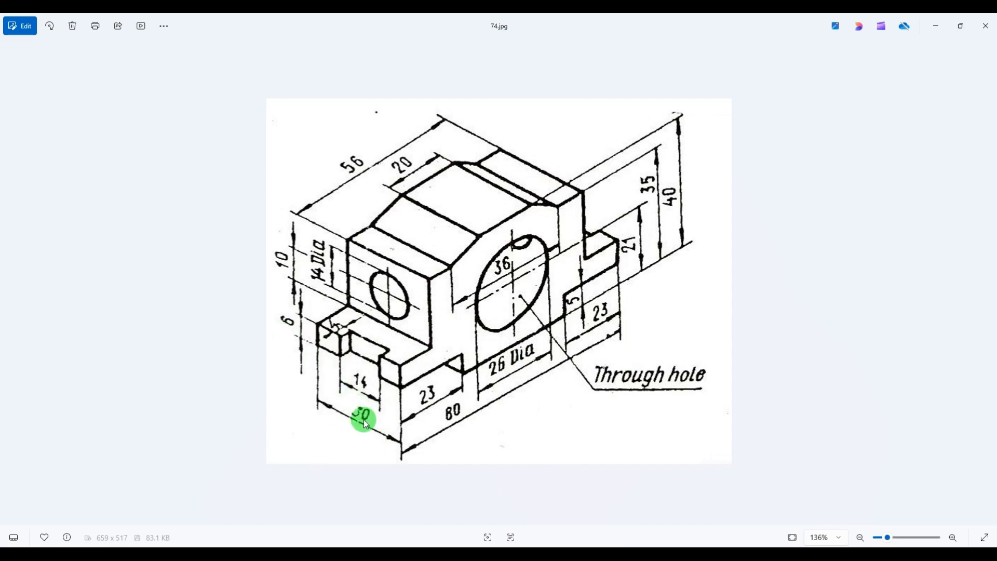
pyautogui.click(728, 549)
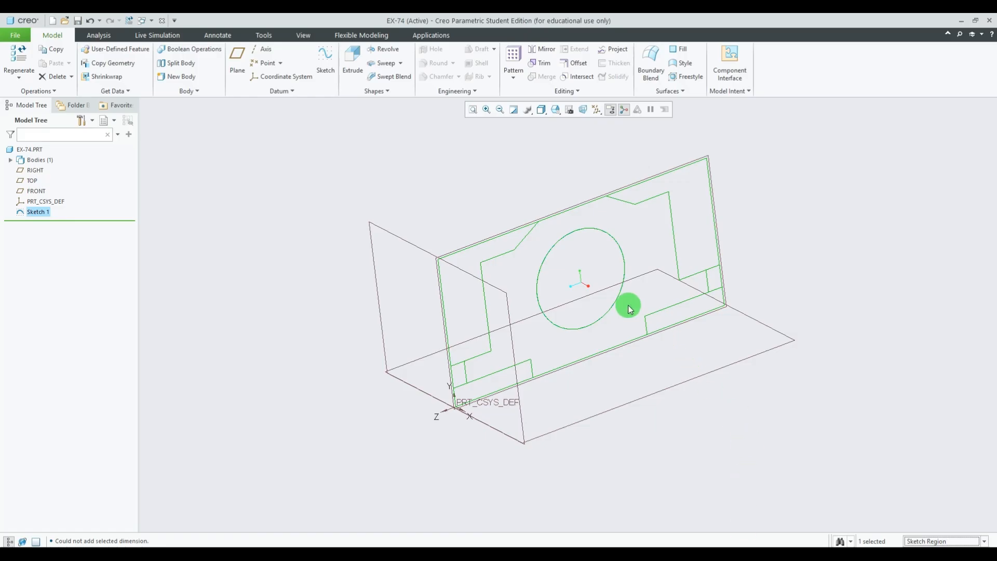
pyautogui.click(640, 276)
pyautogui.moveTo(864, 180)
pyautogui.mouseDown(button='middle')
pyautogui.moveTo(878, 183)
pyautogui.moveTo(859, 184)
pyautogui.mouseUp(button='middle')
pyautogui.click(463, 373)
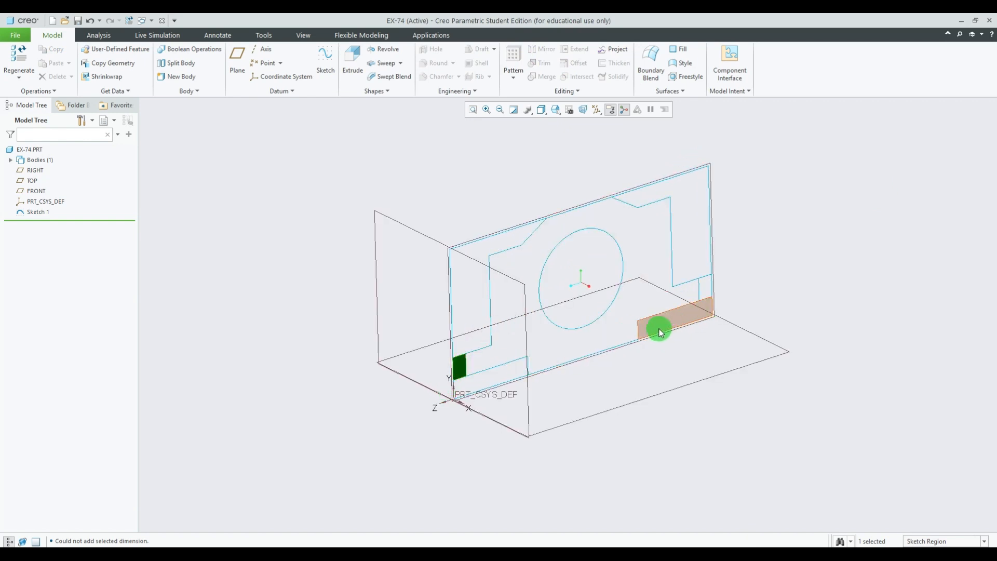
pyautogui.keyDown('ctrl'); pyautogui.click(647, 307); pyautogui.keyUp('ctrl')
pyautogui.moveTo(714, 298); pyautogui.dragTo(790, 259, button='middle')
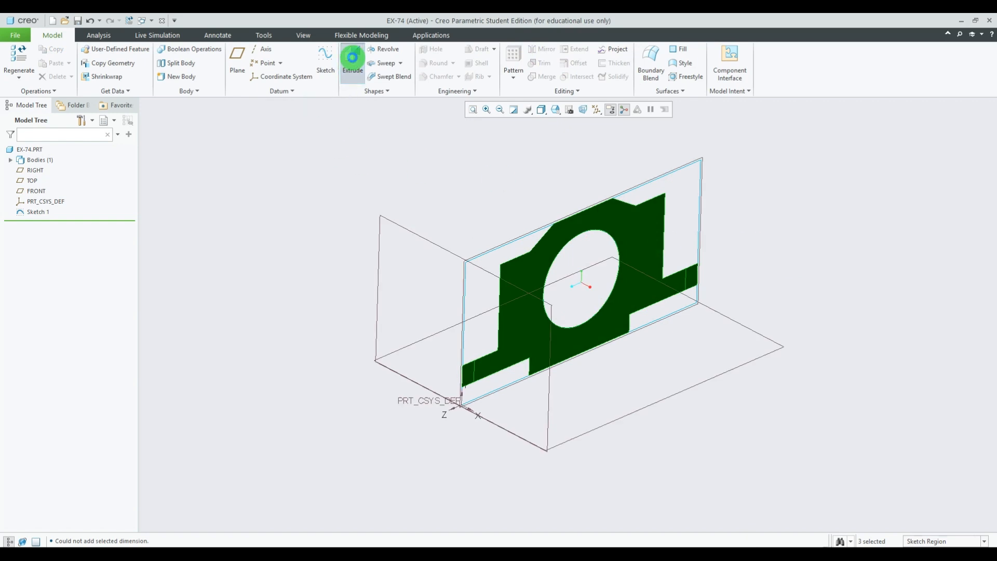
# - Extrude the selected regions as a solid, symmetrically about the sketch plane, with a total depth of 30 mm
pyautogui.click(352, 62)
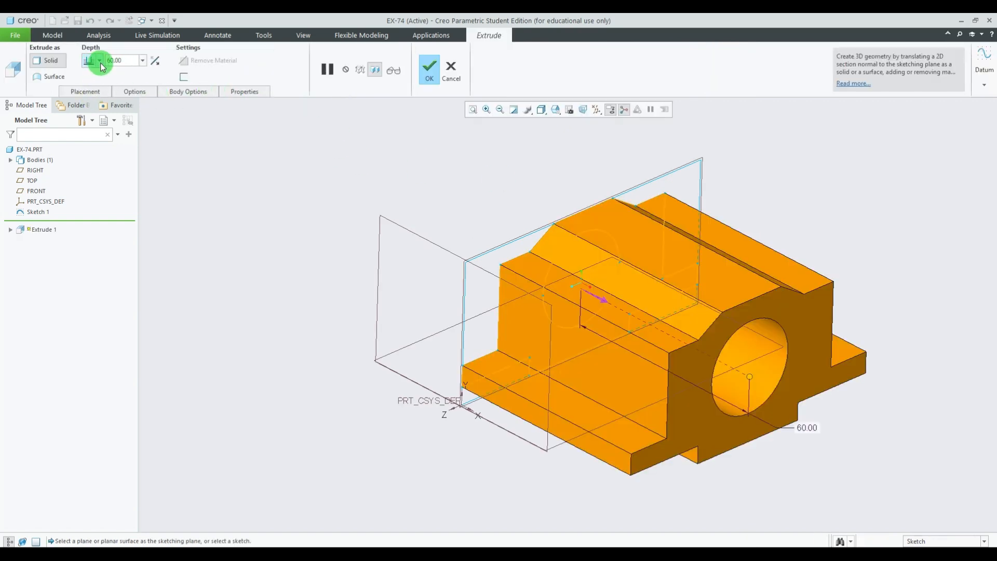
pyautogui.click(92, 93)
pyautogui.click(121, 60)
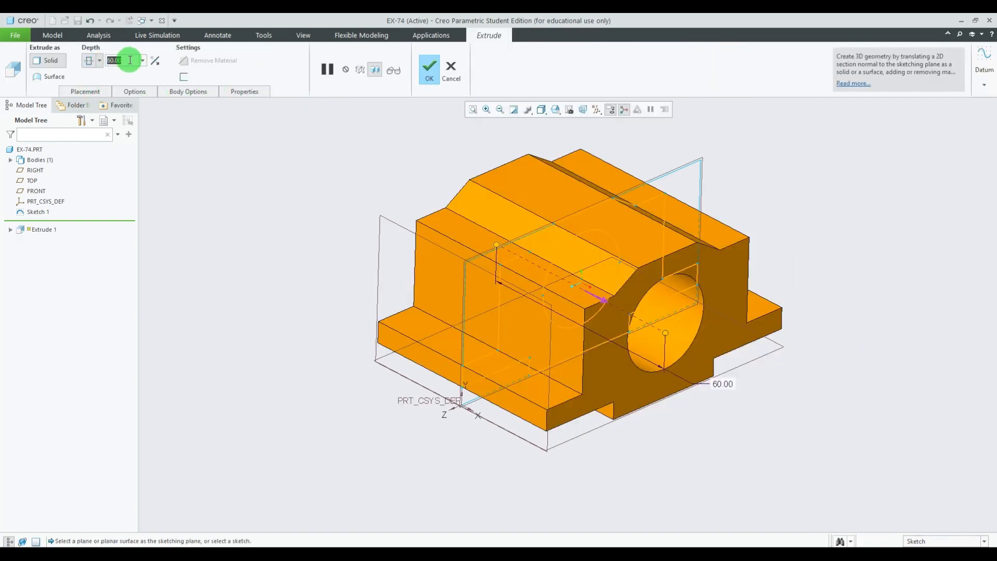
pyautogui.write('30')
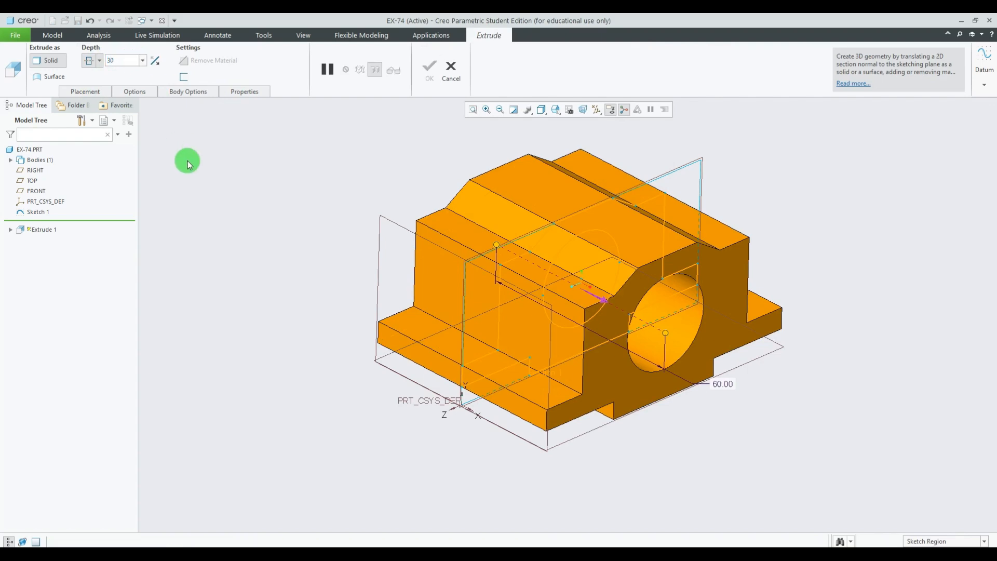
pyautogui.press('Return')
pyautogui.moveTo(727, 294); pyautogui.dragTo(757, 312, button='middle')
pyautogui.click(436, 72)
# - Hide Body 1 so that only the profile sketch remains available for selecting regions
pyautogui.moveTo(830, 261); pyautogui.dragTo(774, 287, button='middle')
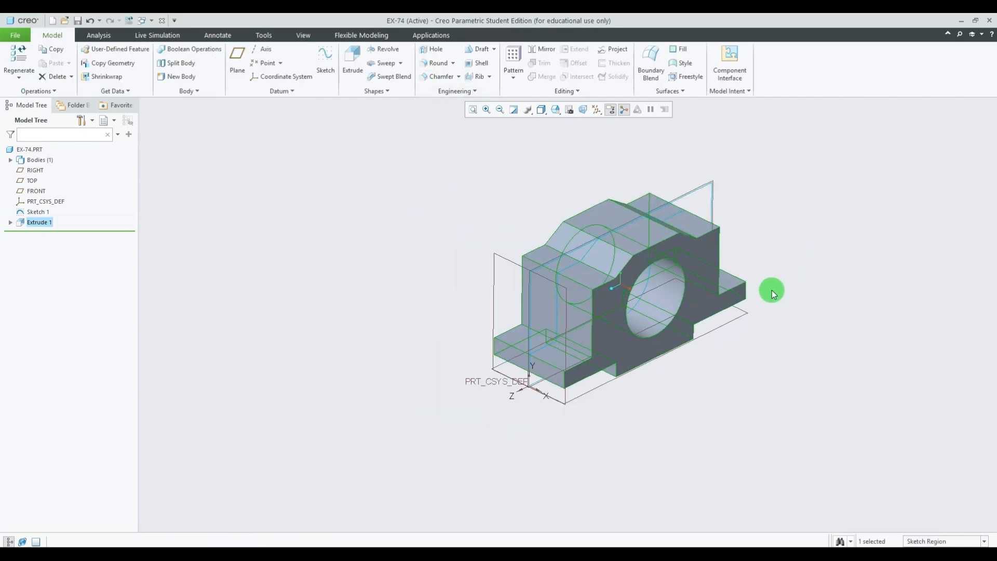
pyautogui.scroll(3, 784, 307)
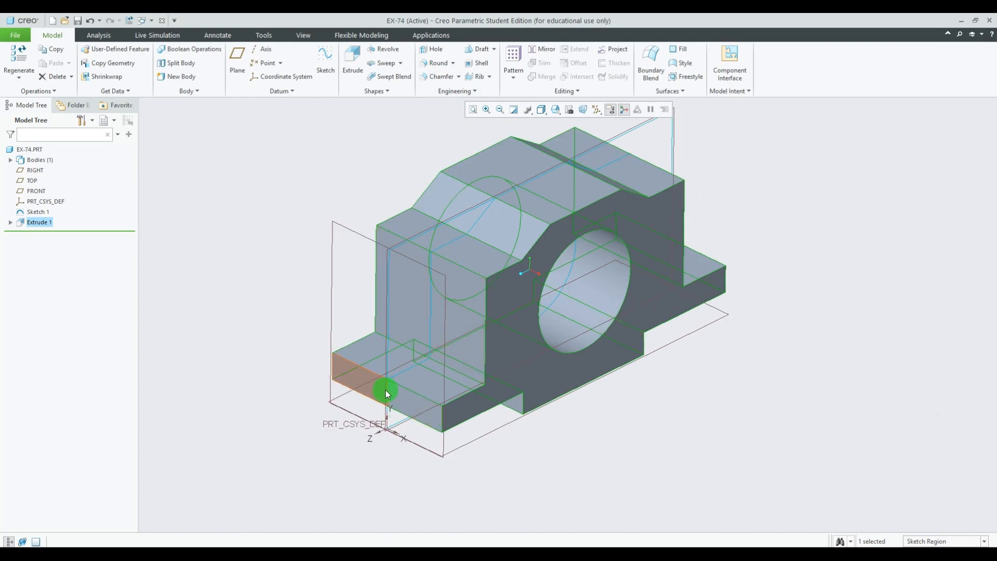
pyautogui.click(32, 162)
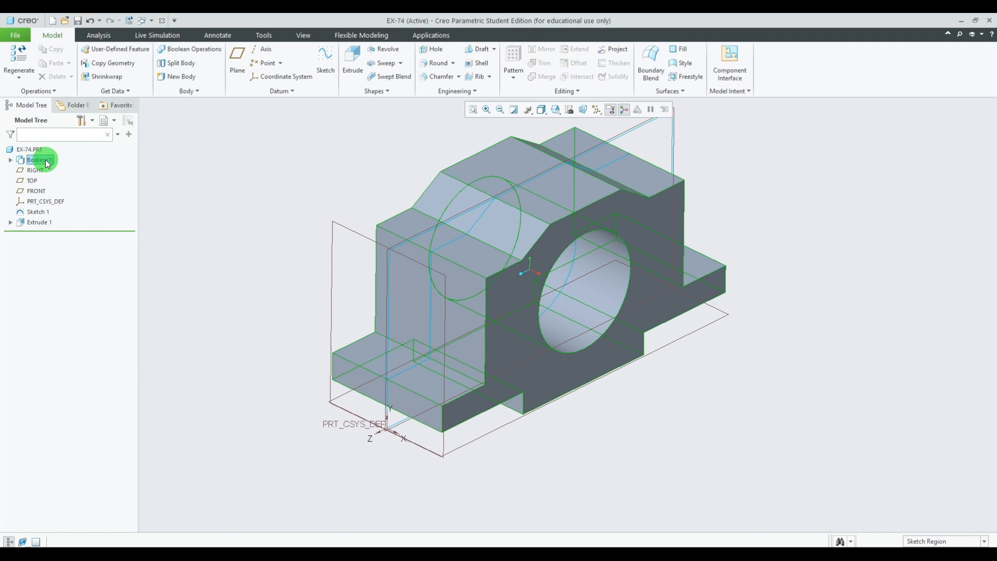
pyautogui.click(11, 160)
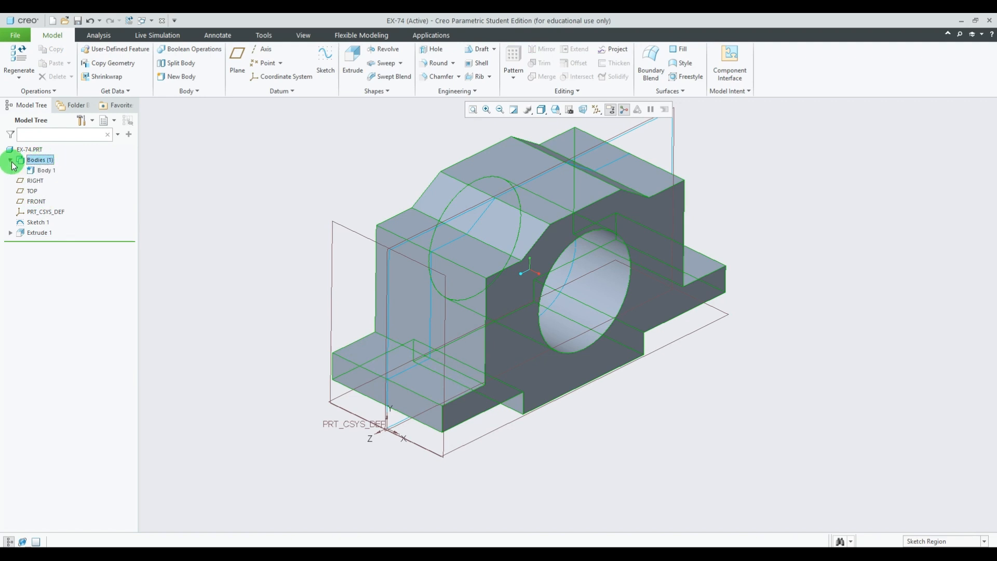
pyautogui.rightClick(45, 179)
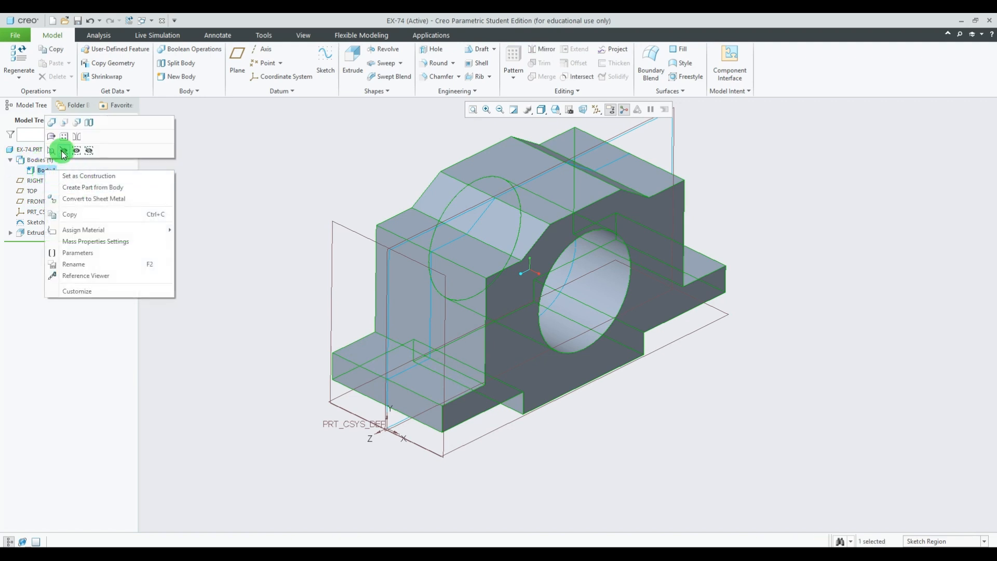
pyautogui.click(66, 150)
# - Select both small end regions of the profile sketch, check the slot width in the reference drawing, and set a symmetric 14 mm extruded cut
pyautogui.click(399, 395)
pyautogui.keyDown('ctrl'); pyautogui.click(663, 256); pyautogui.keyUp('ctrl')
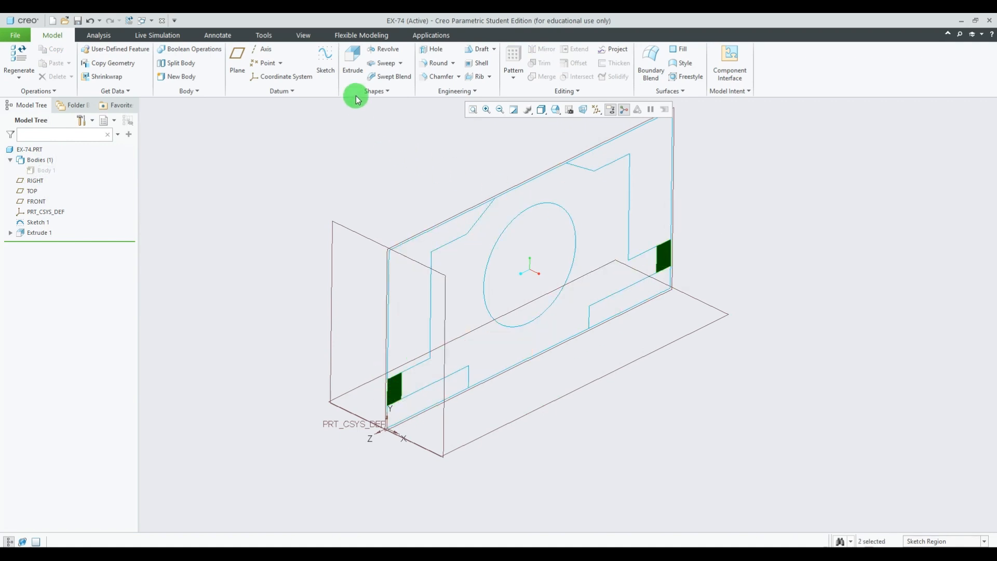
pyautogui.click(352, 62)
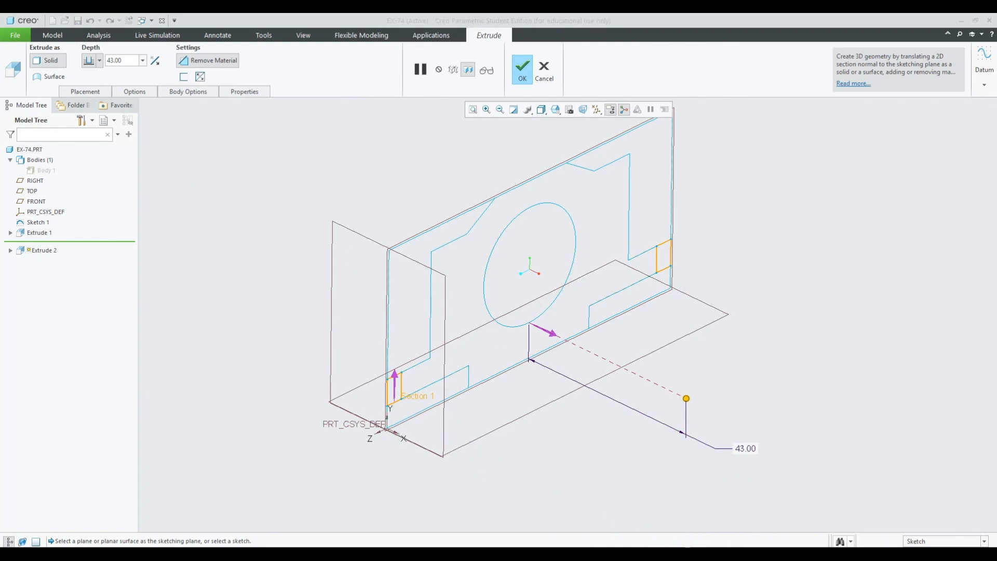
pyautogui.click(687, 553)
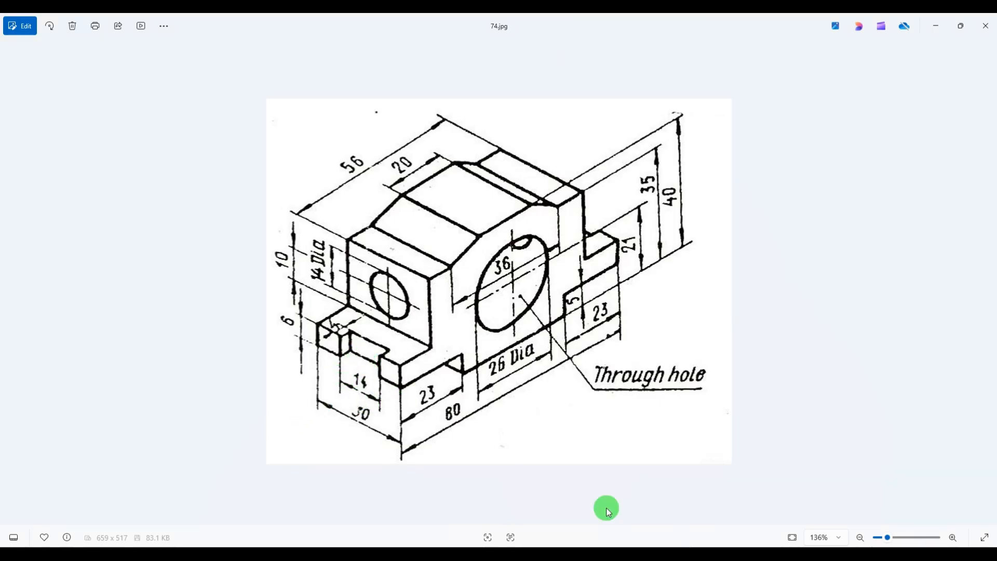
pyautogui.click(687, 553)
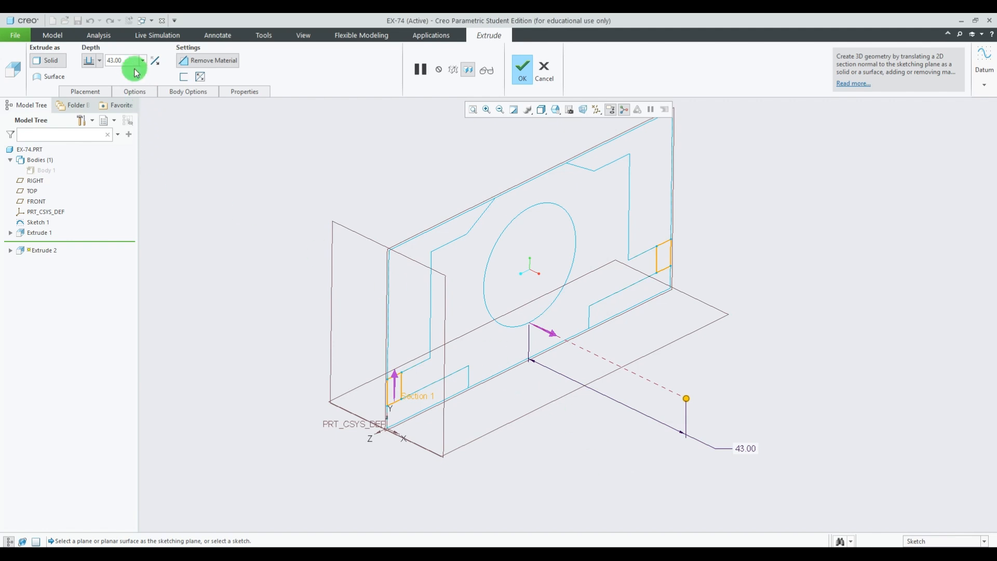
pyautogui.click(99, 61)
pyautogui.click(90, 91)
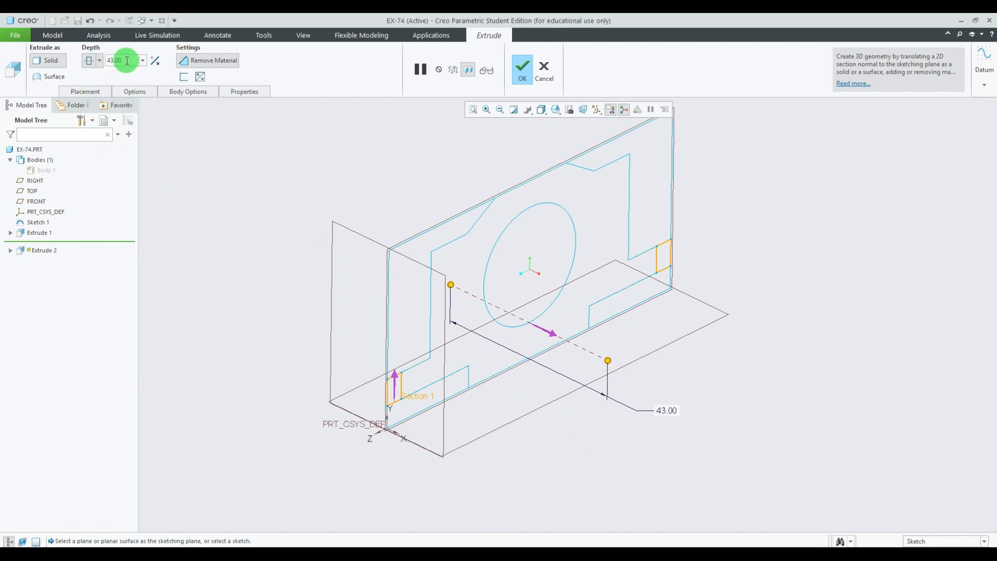
pyautogui.write('14')
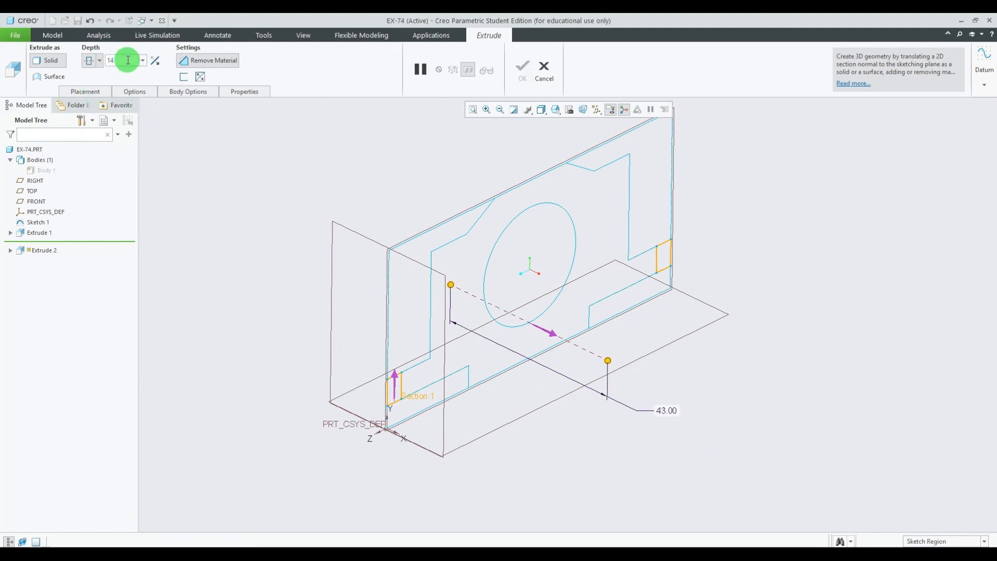
pyautogui.press('Return')
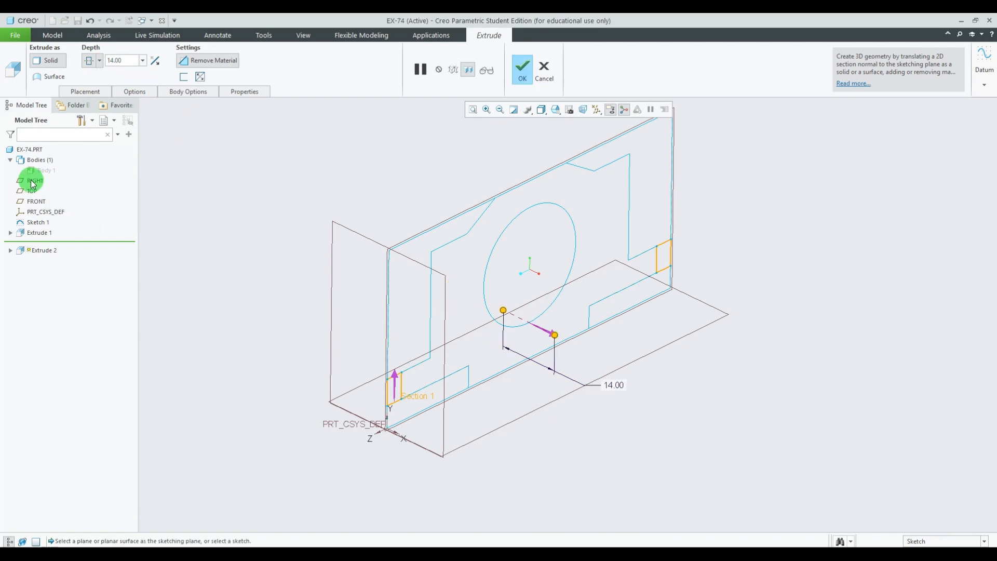
# - Show Body 1 again and complete the slot cut at both ends of the base
pyautogui.click(63, 173)
pyautogui.moveTo(837, 304)
pyautogui.mouseDown(button='middle')
pyautogui.moveTo(795, 301)
pyautogui.moveTo(812, 309)
pyautogui.moveTo(834, 240)
pyautogui.moveTo(825, 300)
pyautogui.mouseUp(button='middle')
pyautogui.click(522, 68)
pyautogui.moveTo(815, 265)
pyautogui.mouseDown(button='middle')
pyautogui.moveTo(805, 238)
pyautogui.moveTo(801, 274)
pyautogui.mouseUp(button='middle')
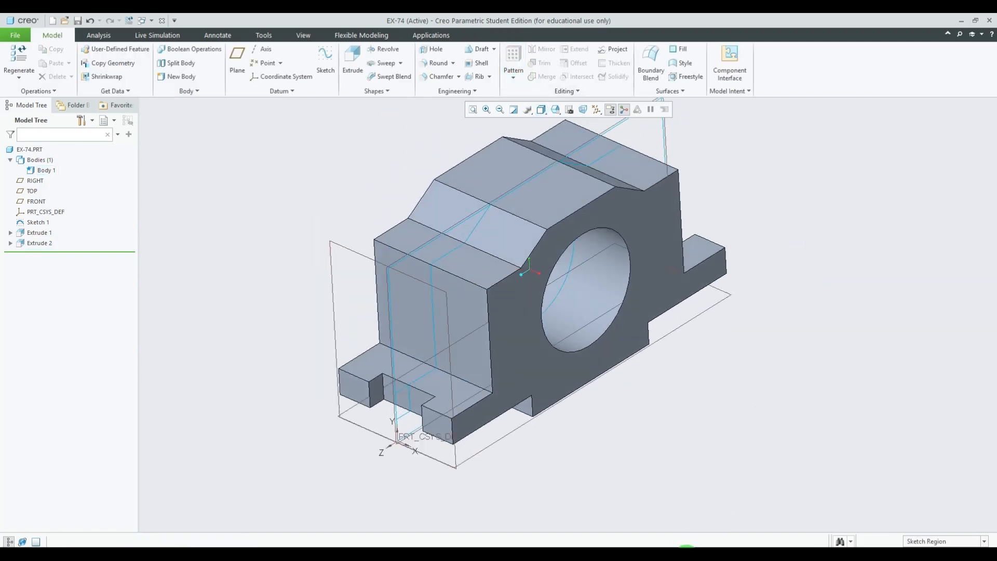
# - Check the side hole in reference drawing 74.jpg, then start a sketch on the body's vertical end face and orient it to 2D
pyautogui.moveTo(687, 546)
pyautogui.click(690, 512)
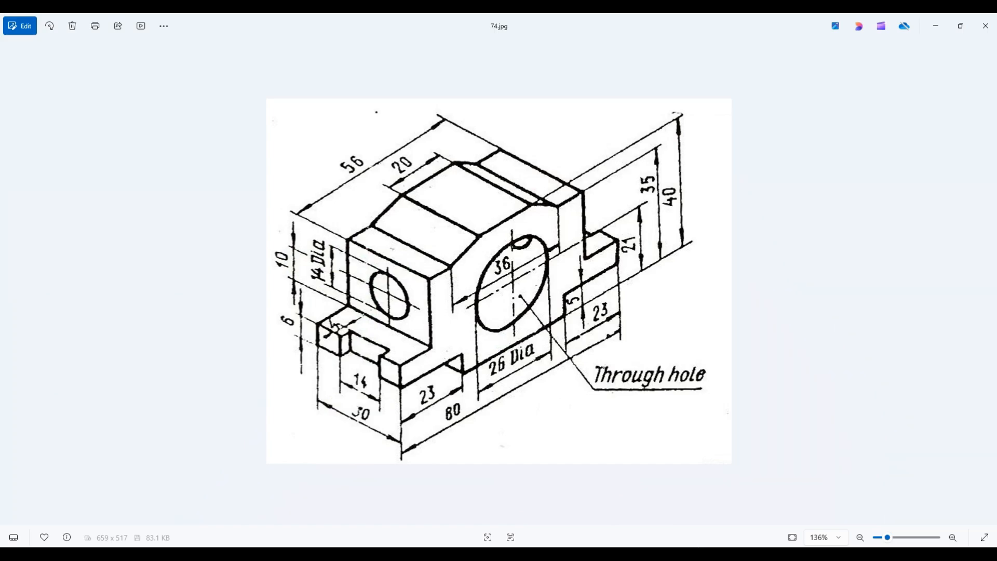
pyautogui.hotkey('alt', 'Tab')
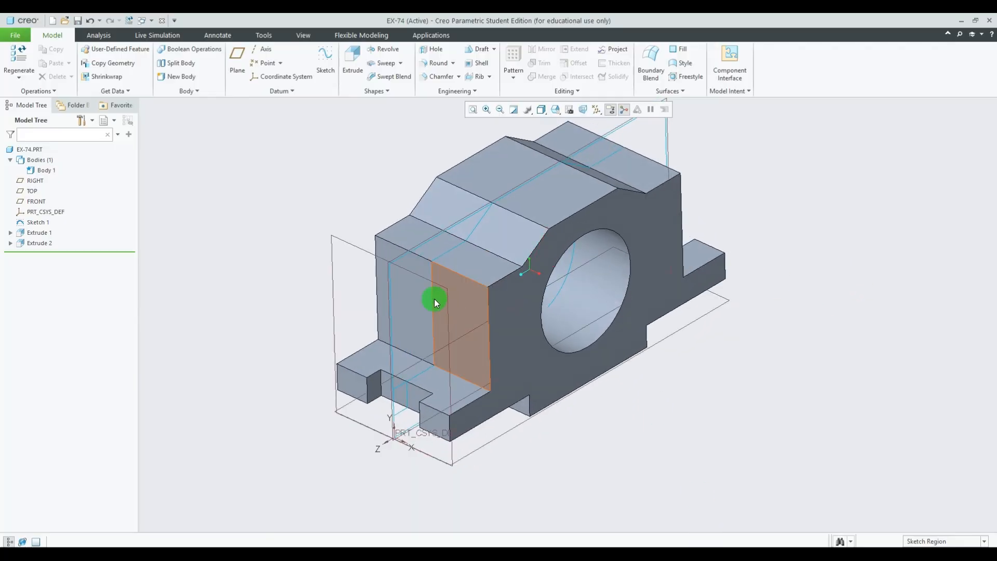
pyautogui.click(325, 61)
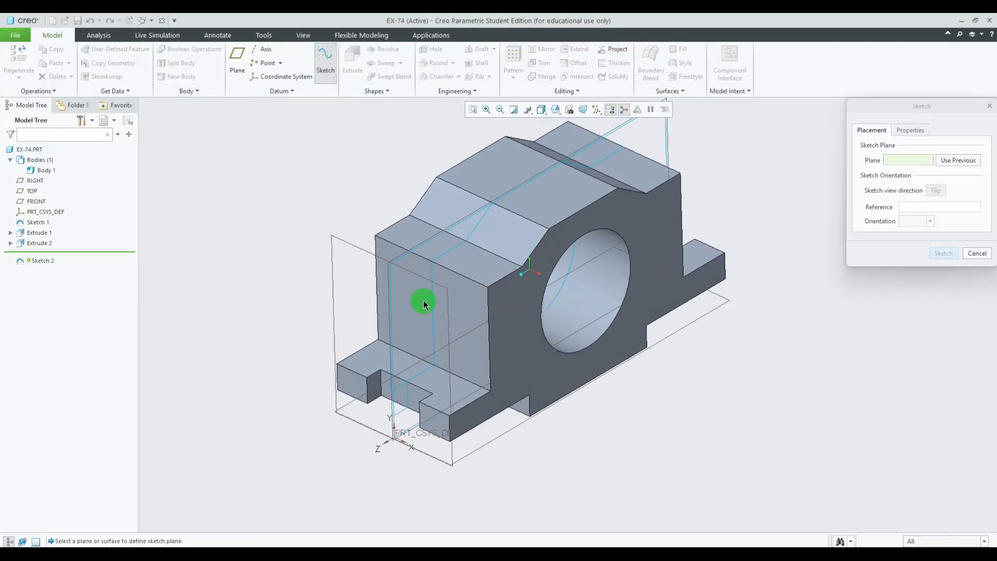
pyautogui.click(422, 300)
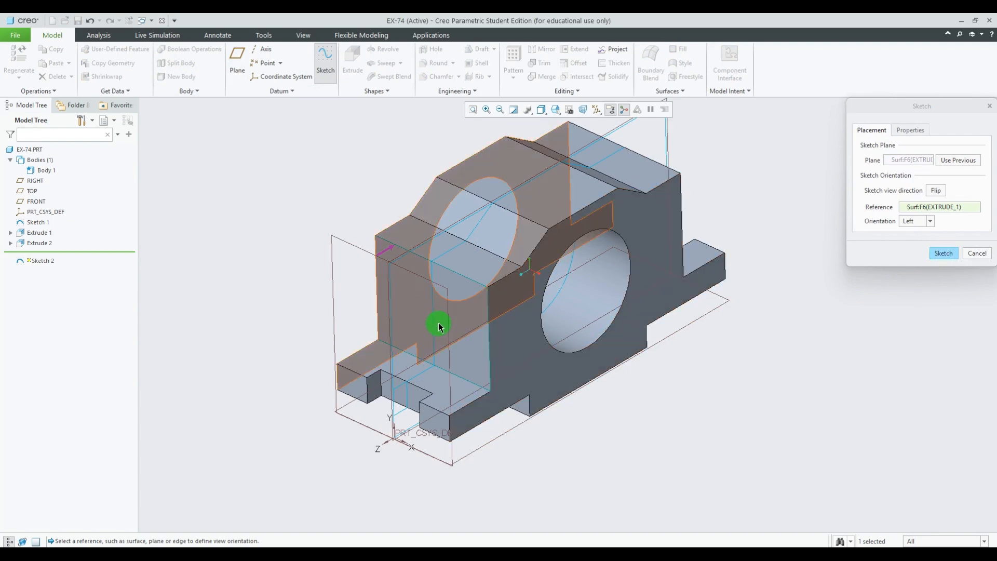
pyautogui.click(944, 253)
pyautogui.moveTo(675, 283)
pyautogui.mouseDown(button='middle')
pyautogui.moveTo(722, 269)
pyautogui.moveTo(711, 279)
pyautogui.mouseUp(button='middle')
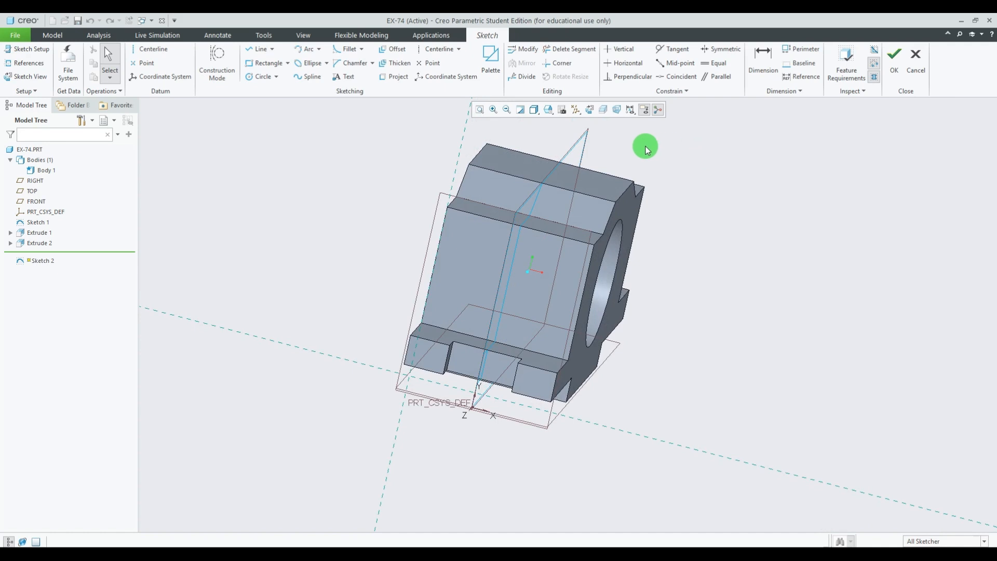
pyautogui.click(590, 109)
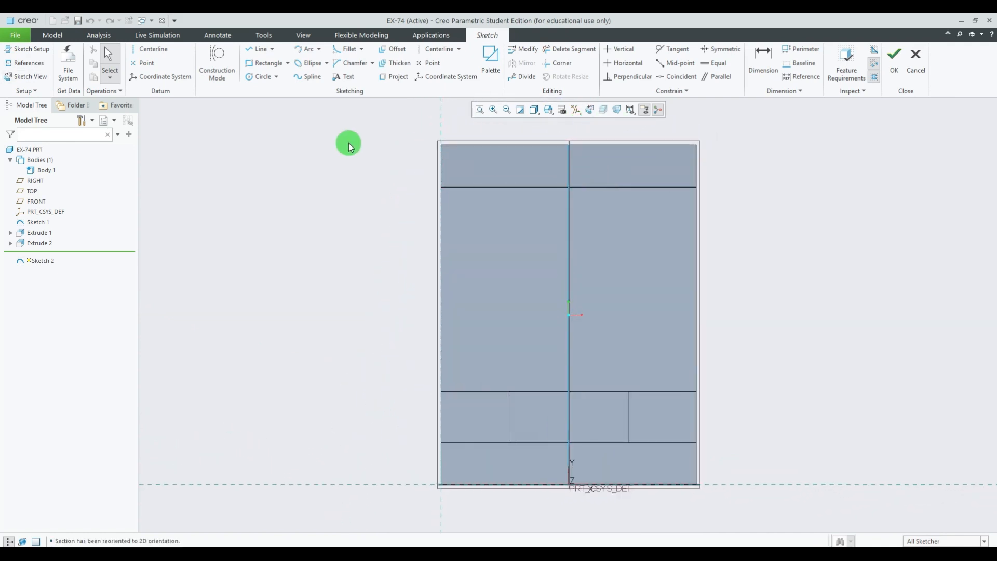
# - Sketch a circle centred on the face's vertical midline and set its diameter to 14 mm
pyautogui.click(263, 76)
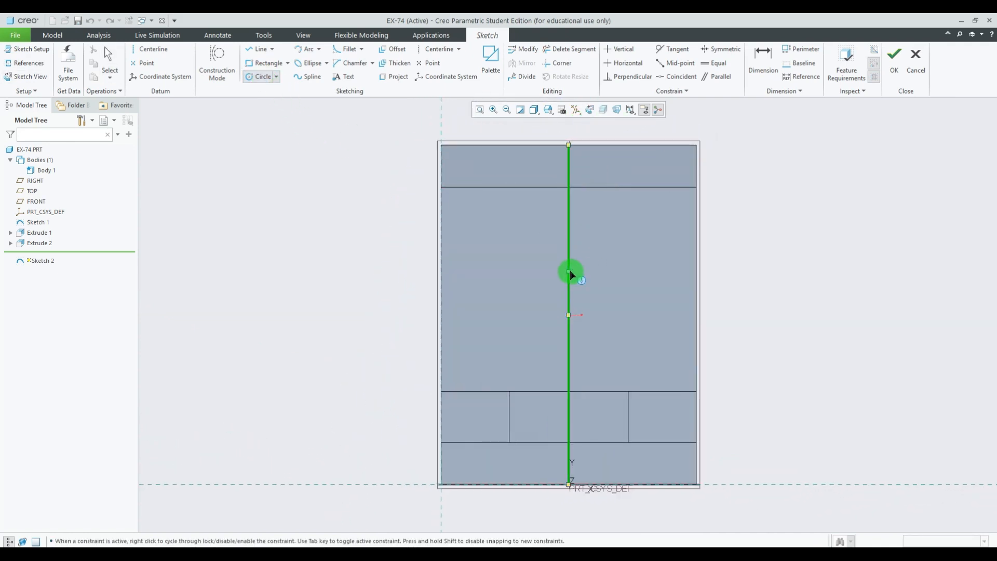
pyautogui.click(570, 272)
pyautogui.click(611, 326)
pyautogui.middleClick(779, 279)
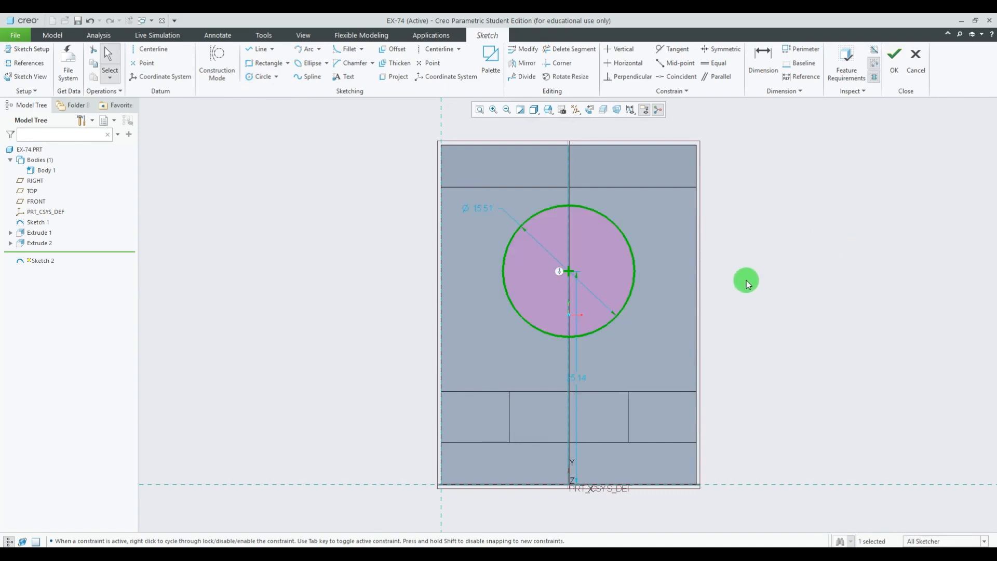
pyautogui.doubleClick(485, 208)
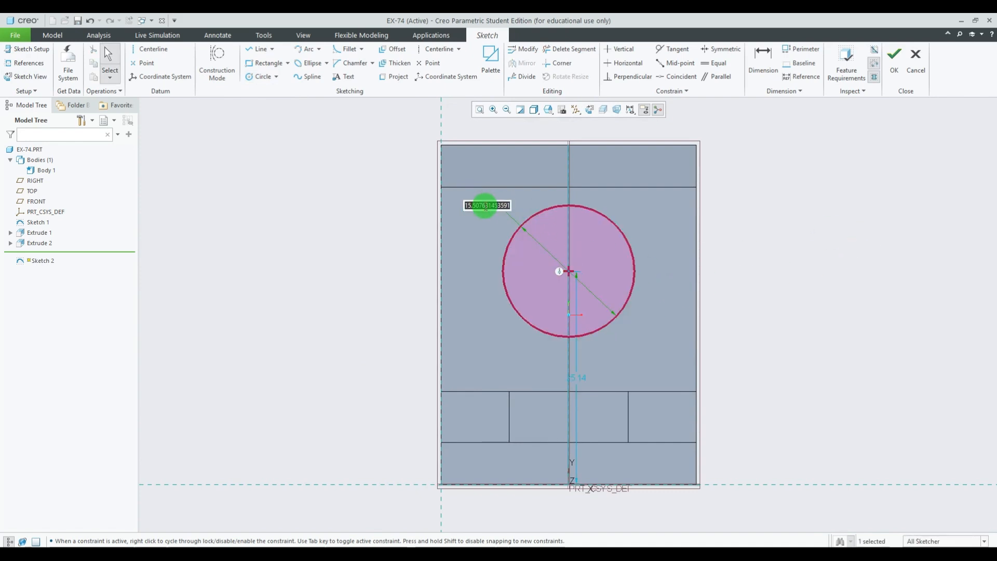
pyautogui.write('14')
pyautogui.press('Return')
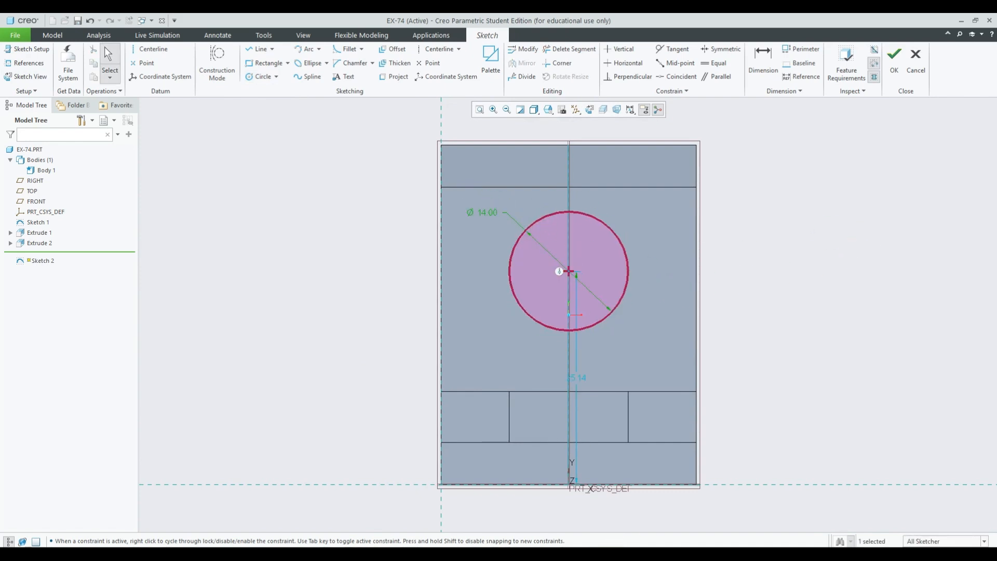
# - Check the hole height in the reference drawing, dimension the circle's centre 10 mm above the base flange's upper edge, and finish the sketch
pyautogui.hotkey('alt', 'Tab')
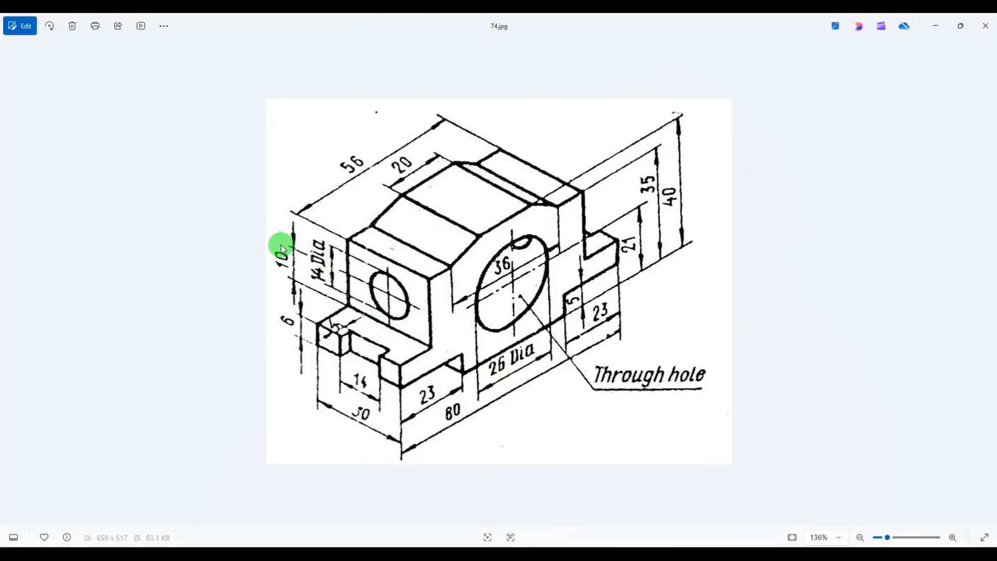
pyautogui.hotkey('alt', 'Tab')
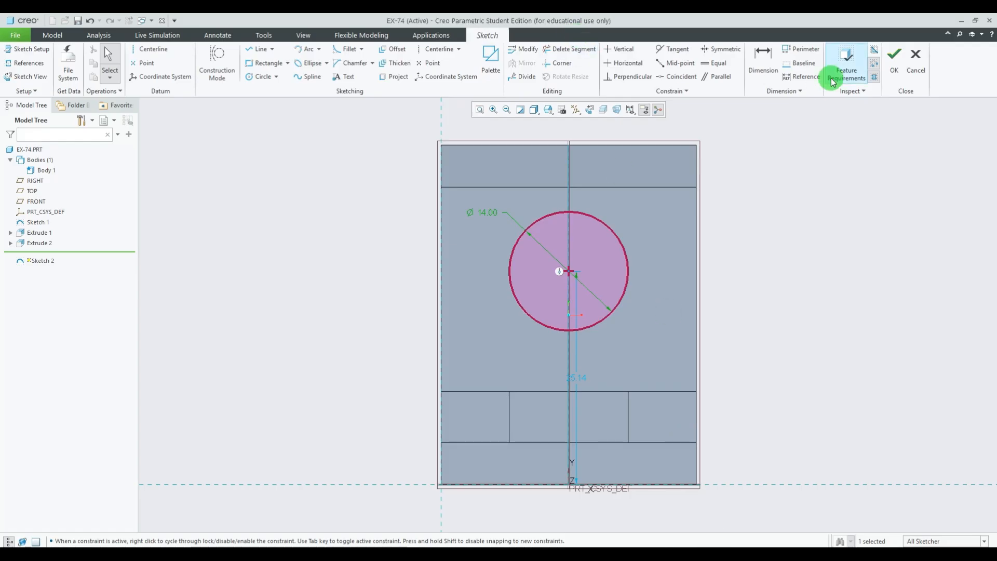
pyautogui.click(771, 59)
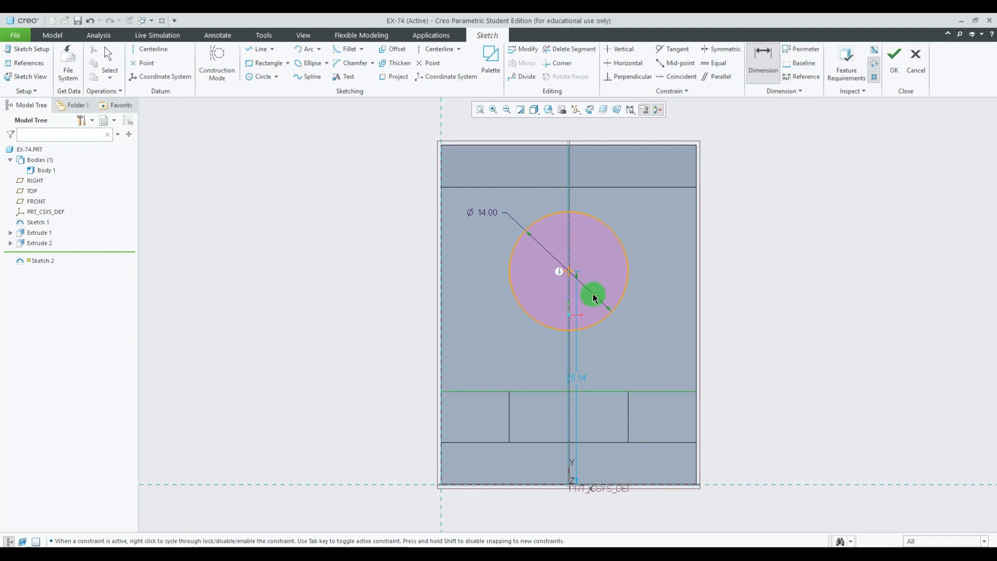
pyautogui.click(570, 274)
pyautogui.middleClick(821, 330)
pyautogui.write('10')
pyautogui.press('Return')
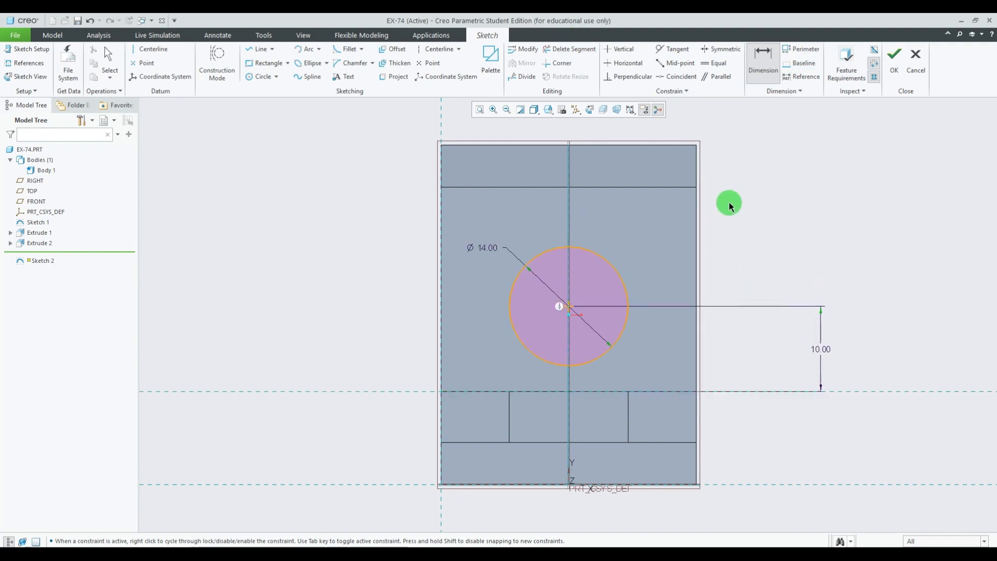
pyautogui.scroll(2, 688, 254)
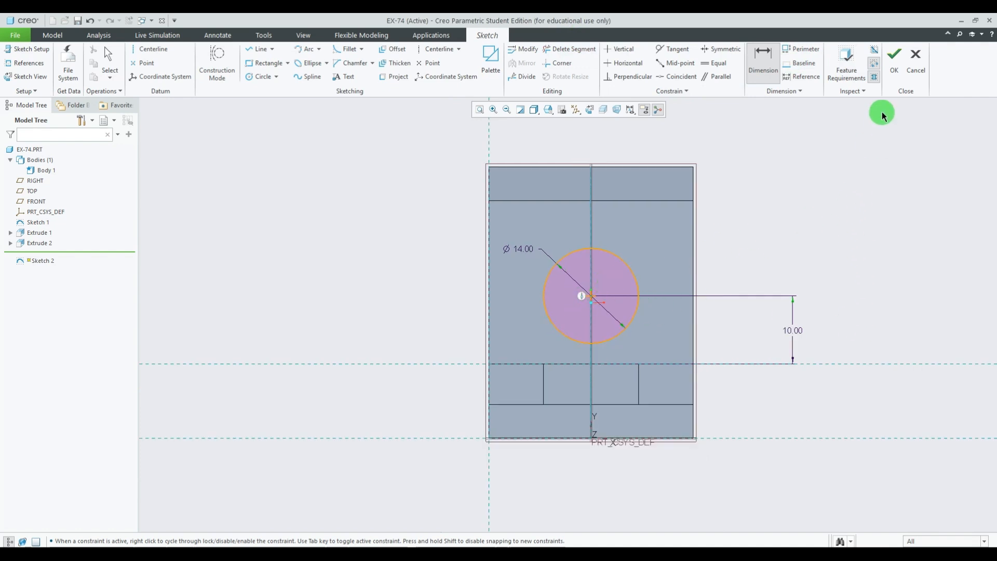
pyautogui.click(894, 56)
pyautogui.moveTo(864, 133); pyautogui.dragTo(837, 238, button='middle')
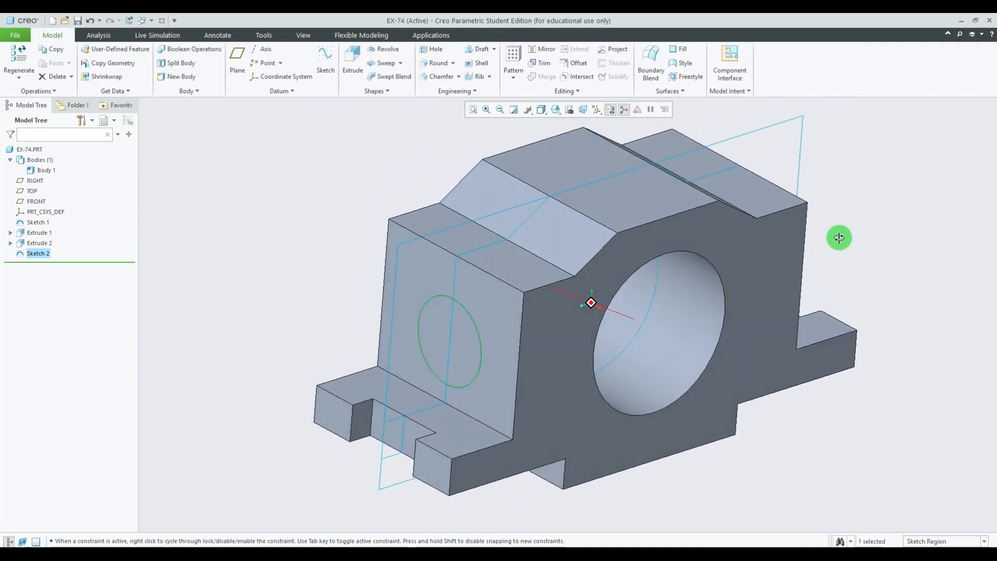
# - Extrude the 14 mm circle as a Remove Material cut into the body with the depth set to Through All
pyautogui.click(353, 61)
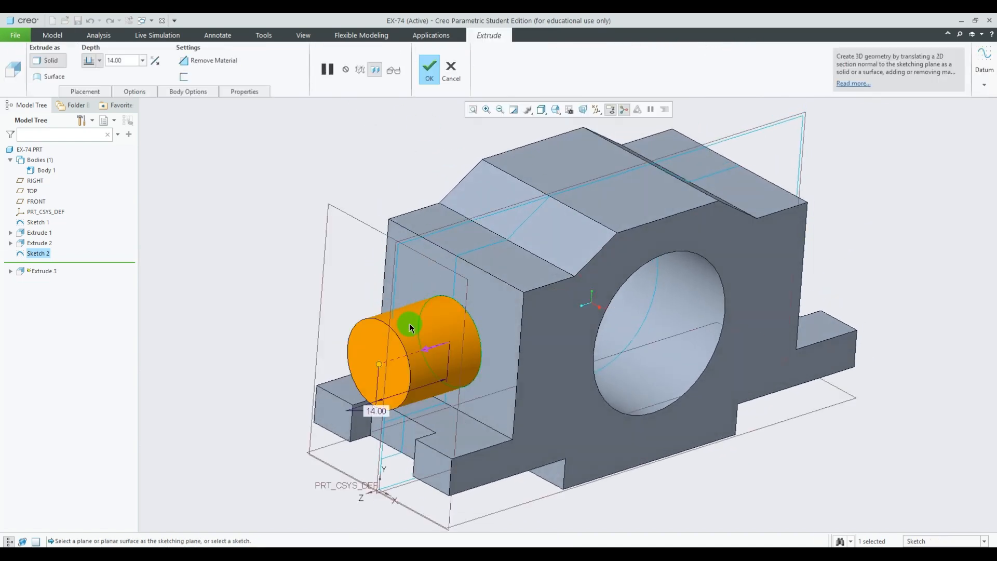
pyautogui.click(432, 355)
pyautogui.moveTo(904, 260); pyautogui.dragTo(521, 178, button='middle')
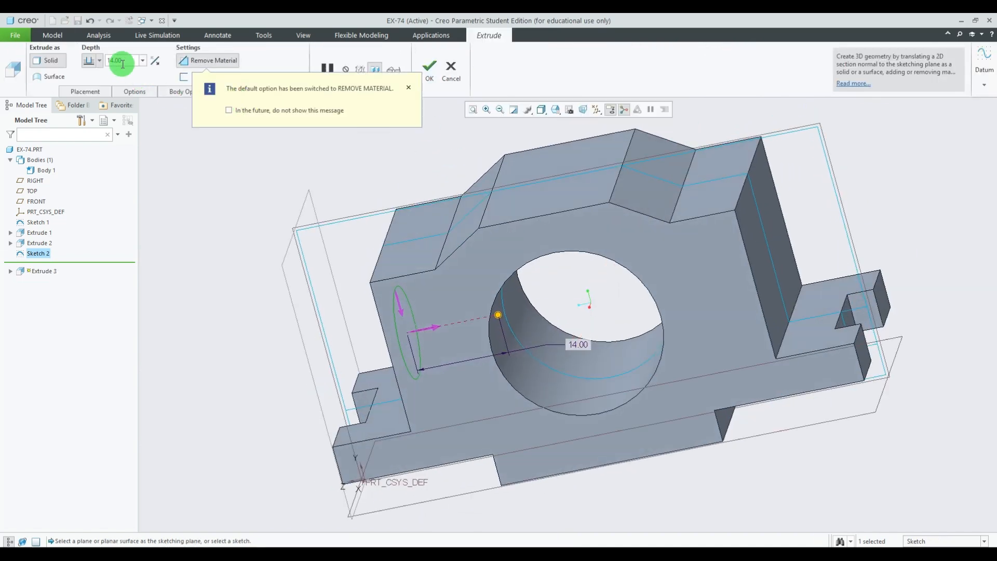
pyautogui.click(98, 60)
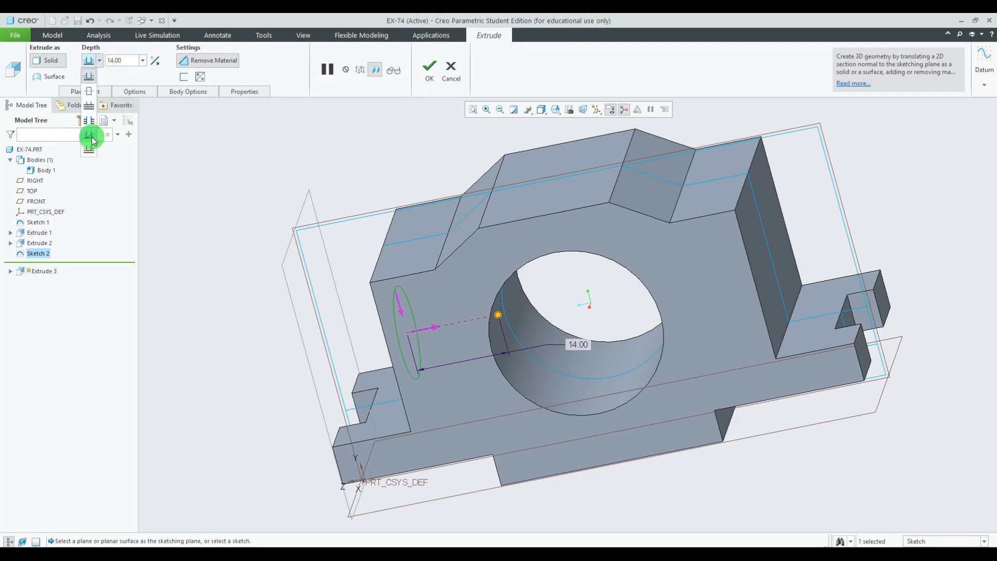
pyautogui.click(92, 124)
pyautogui.moveTo(687, 221); pyautogui.dragTo(847, 213, button='middle')
pyautogui.click(422, 80)
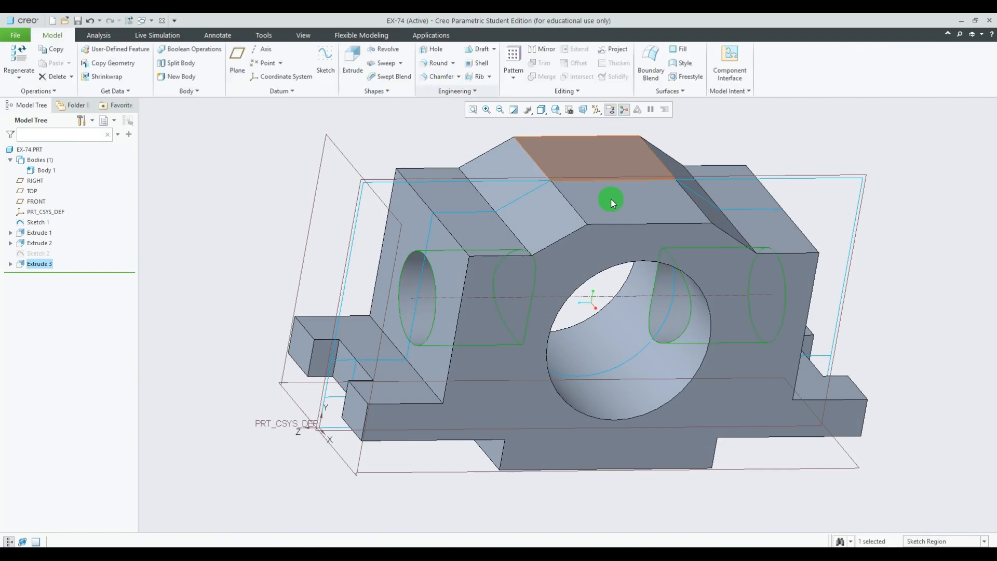
# - Set the model to its standard orientation, clear the selection, and turn off the display of all datum features
pyautogui.scroll(6, 565, 232)
pyautogui.moveTo(702, 271); pyautogui.dragTo(700, 291, button='middle')
pyautogui.hotkey('ctrl', 'd')
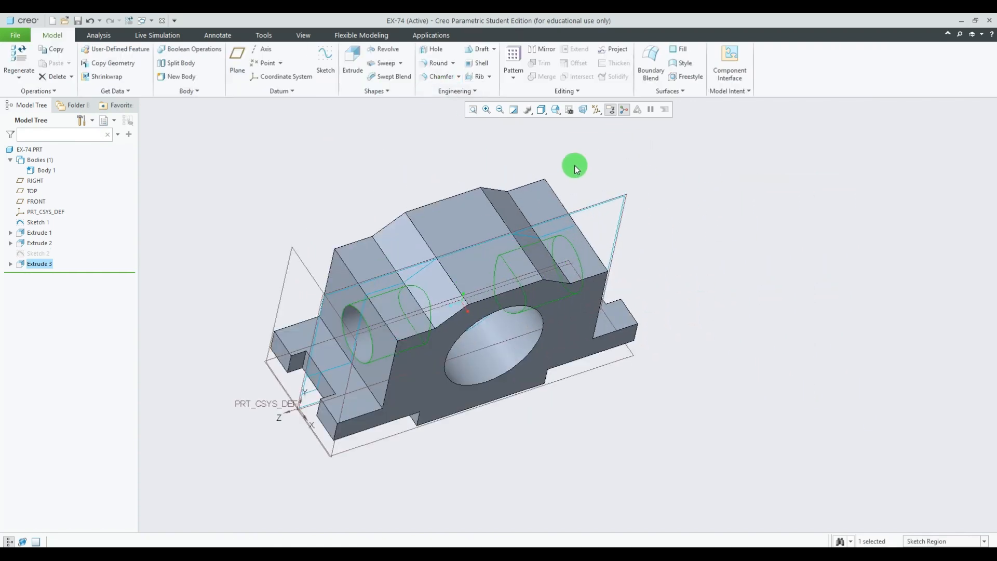
pyautogui.click(555, 110)
pyautogui.click(573, 123)
pyautogui.moveTo(579, 131); pyautogui.dragTo(586, 256, button='middle')
pyautogui.scroll(-3, 595, 263)
pyautogui.click(755, 219)
pyautogui.click(598, 110)
pyautogui.click(607, 123)
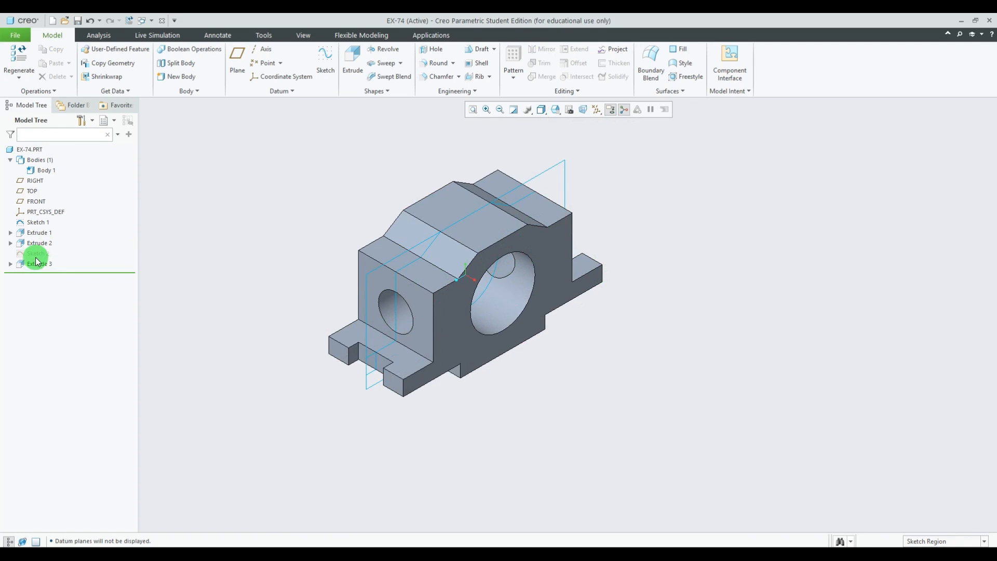
# - Hide the main profile sketch, Sketch 1, from the display of the EX-74 part
pyautogui.rightClick(43, 223)
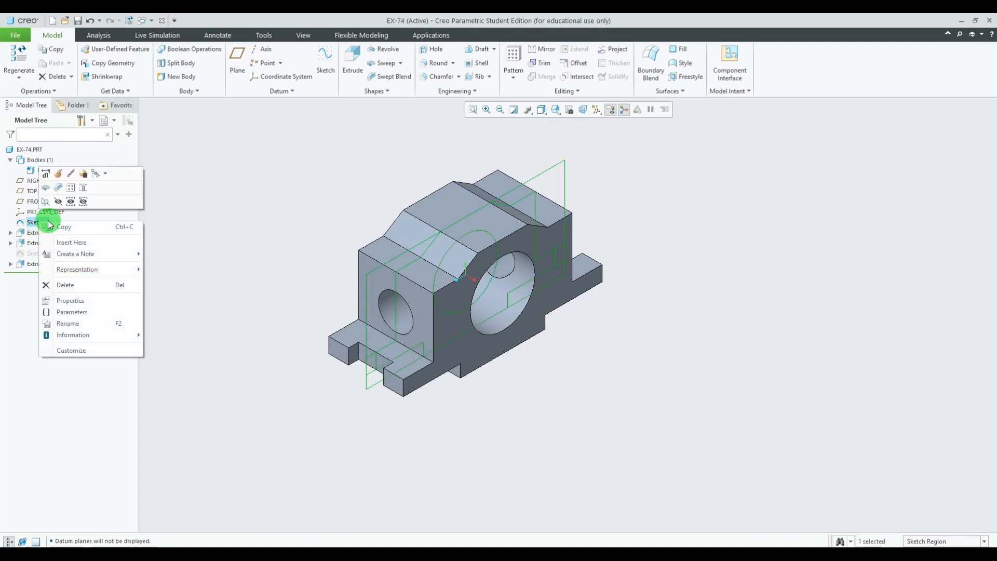
pyautogui.click(58, 201)
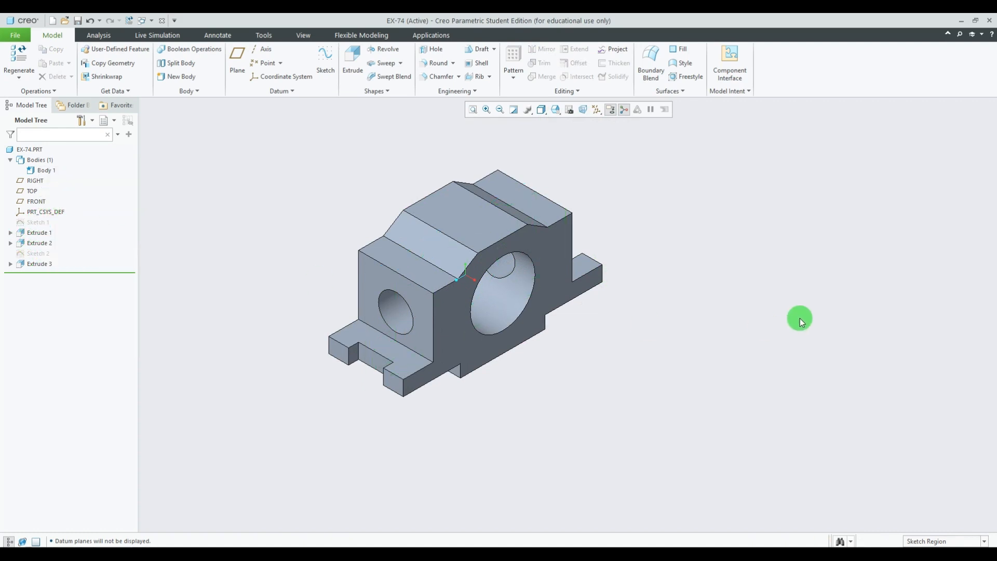
pyautogui.scroll(2, 613, 311)
pyautogui.scroll(-2, 672, 300)
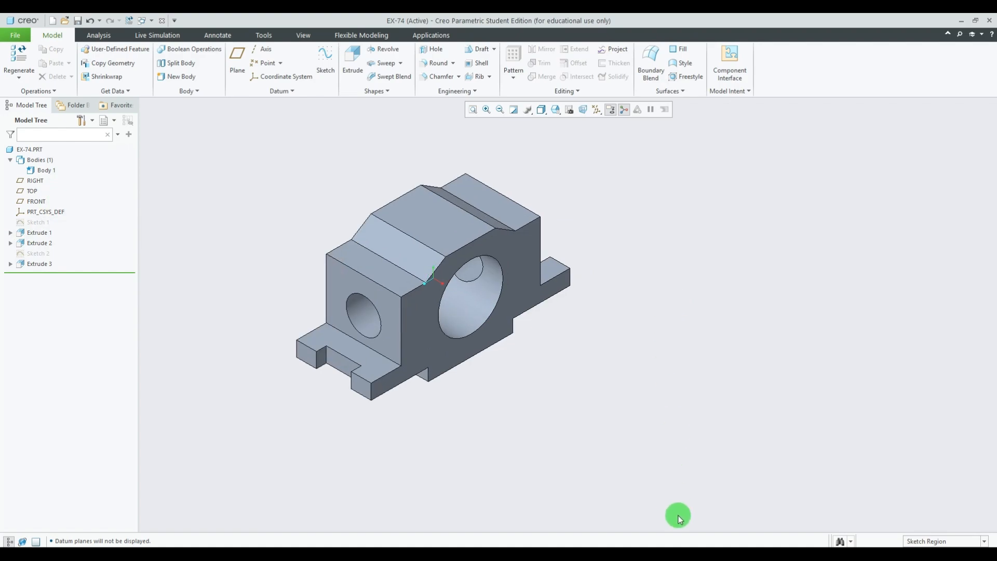
# - Switch to the reference drawing 74.jpg, shrink its window and place it beside the finished part to compare the two
pyautogui.hotkey('alt', 'Tab')
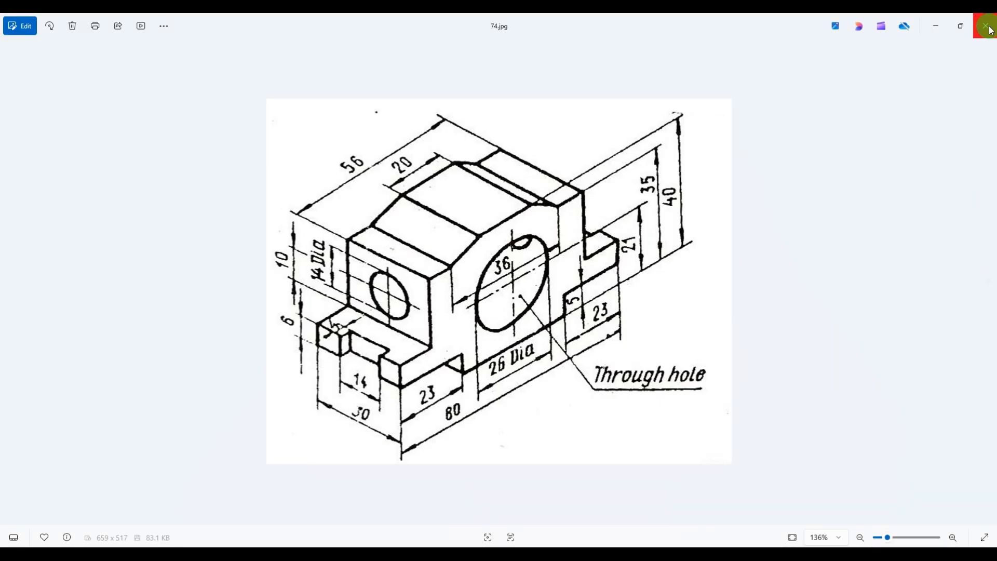
pyautogui.click(961, 27)
pyautogui.moveTo(85, 359); pyautogui.dragTo(566, 318)
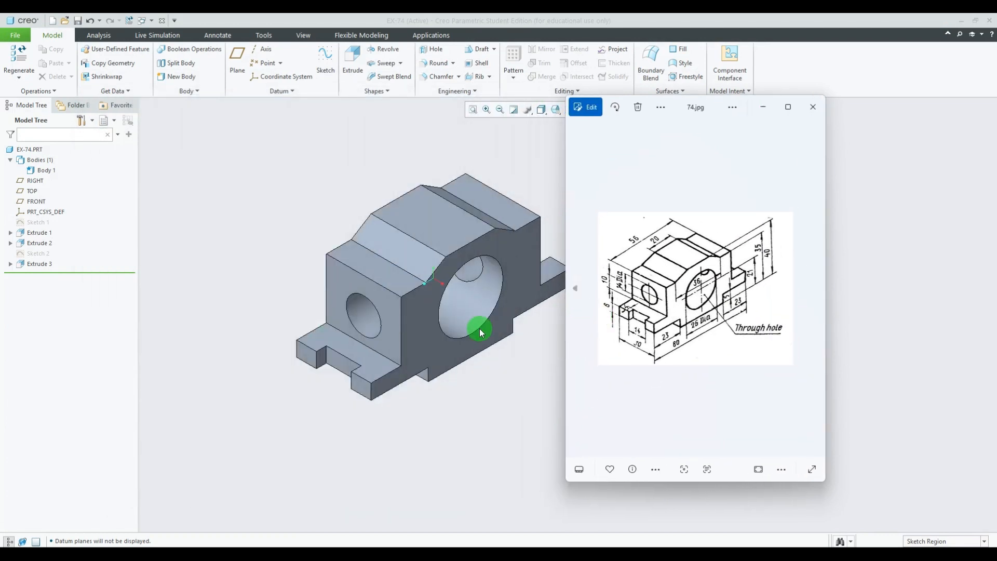
pyautogui.scroll(-4, 445, 296)
pyautogui.scroll(5, 507, 319)
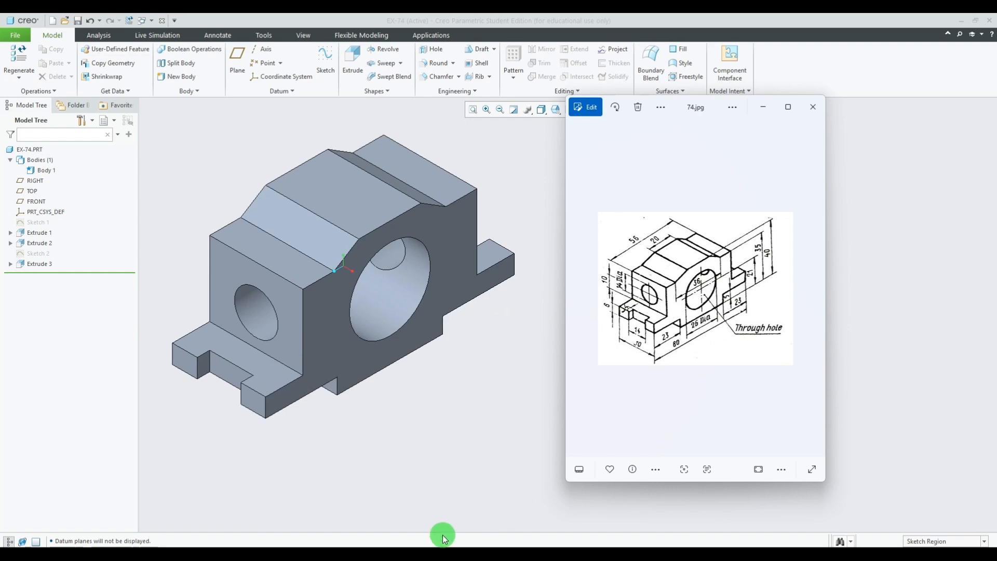